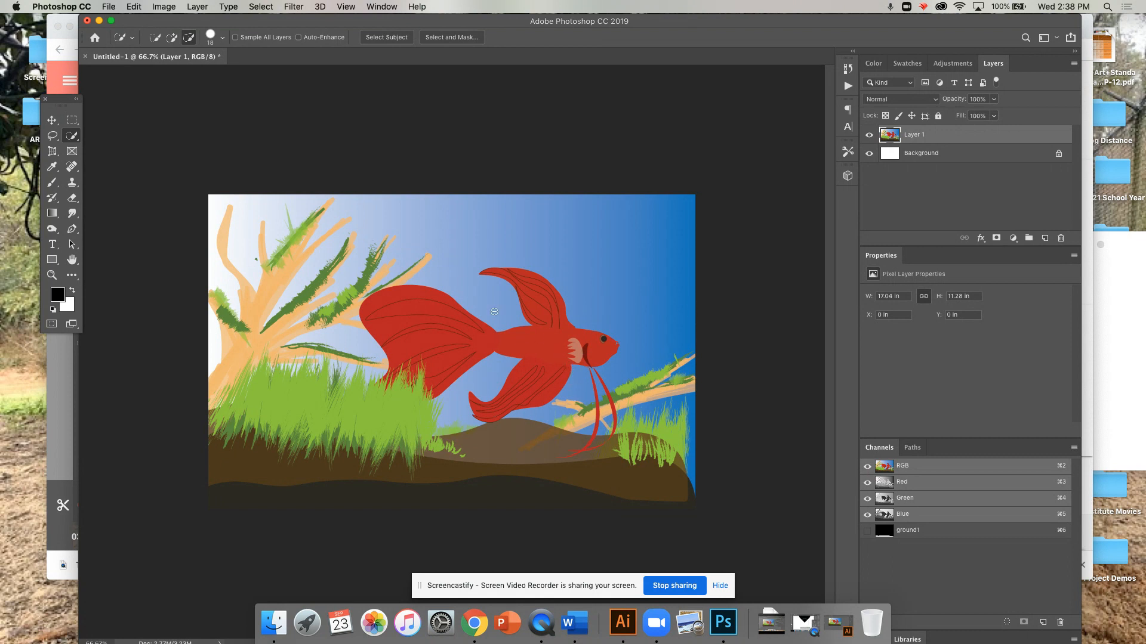
Select only the fish's body with the Quick Selection tool, subtracting the upper and lower fins from the selection
left_click(171, 38)
left_click_drag(522, 338, 519, 278)
key("alt")
left_click_drag(532, 325, 569, 318)
key("super+z")
left_click_drag(525, 363, 559, 370)
Save the body selection as a new channel named "fish body" and paste a copy of the body onto its own layer
left_click(271, 8)
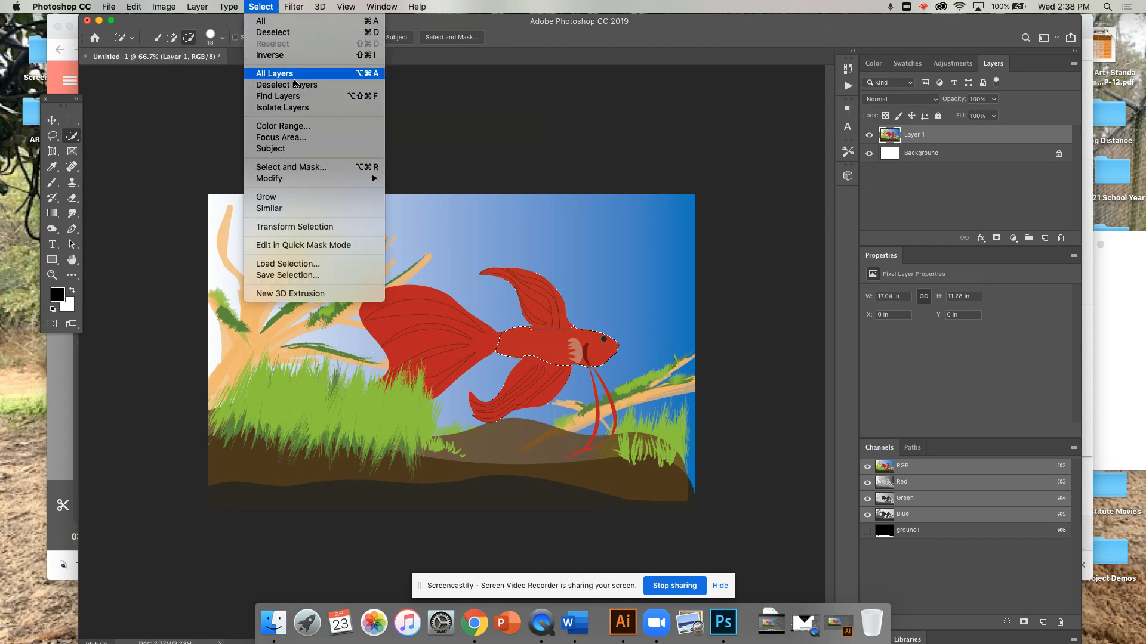
left_click(331, 277)
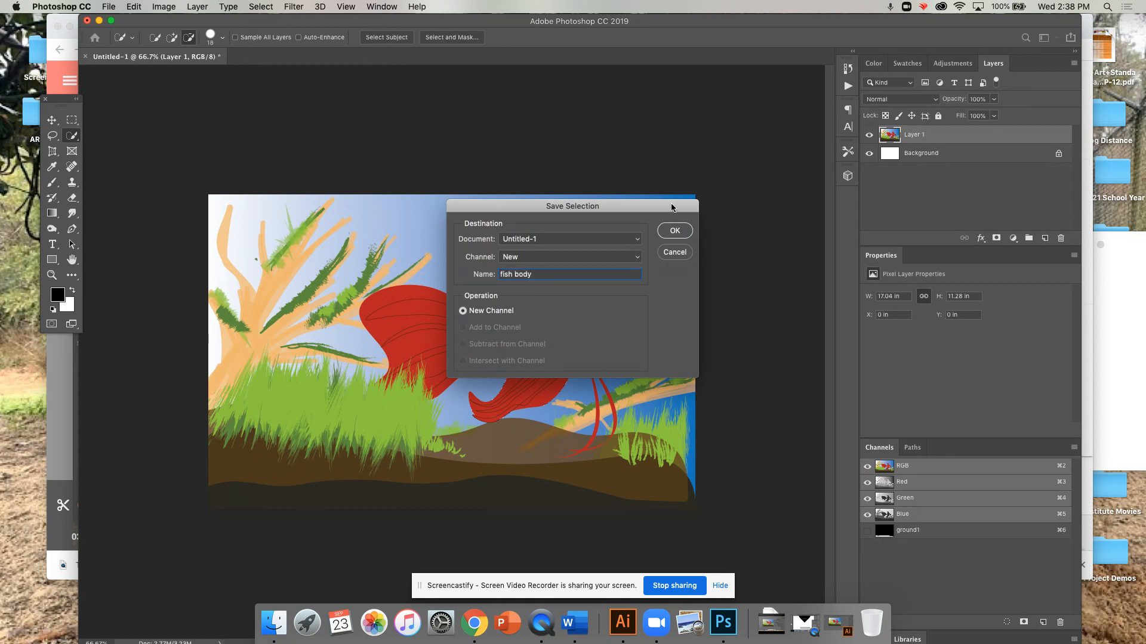
left_click(671, 232)
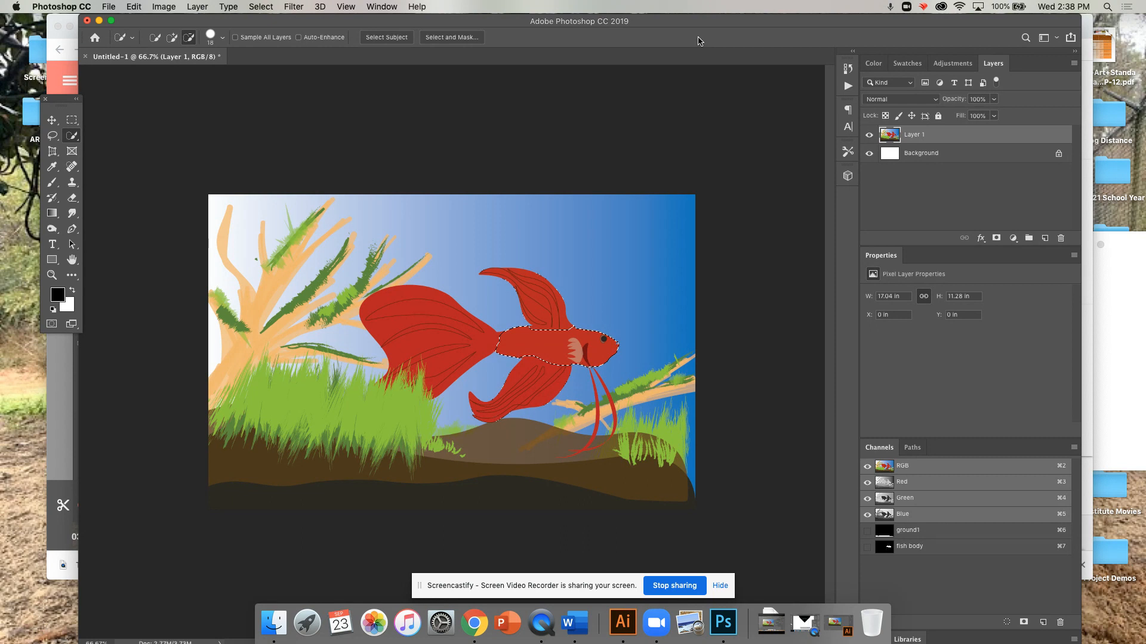
key("super+v")
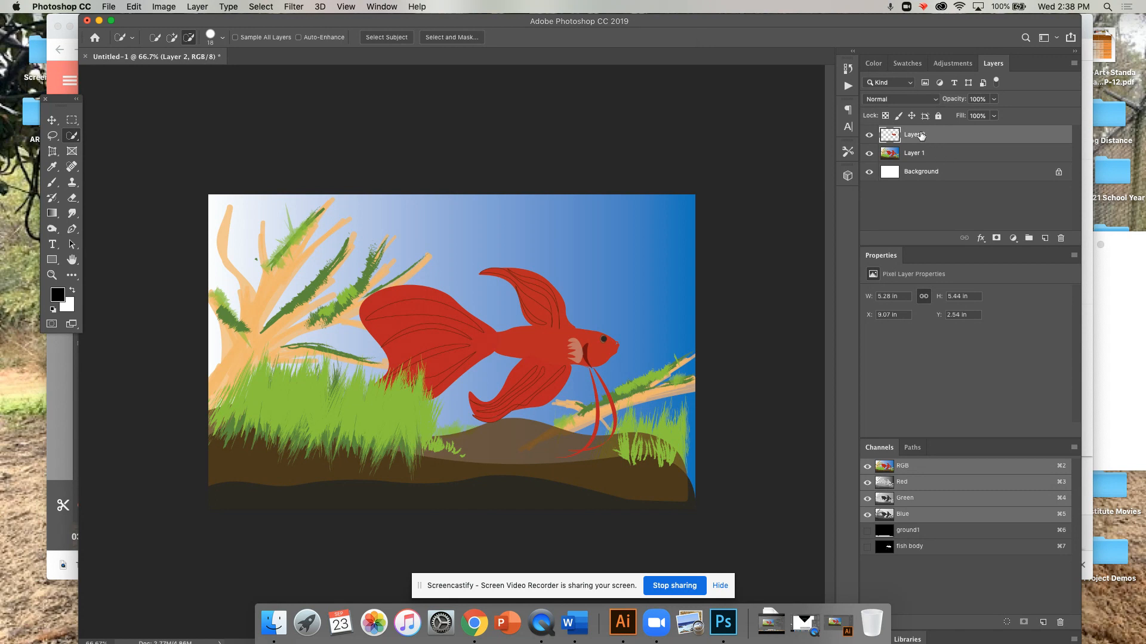
Place the fish-scale image 12638641.jpg from the Desktop's Textures folder as an embedded object
left_click(115, 8)
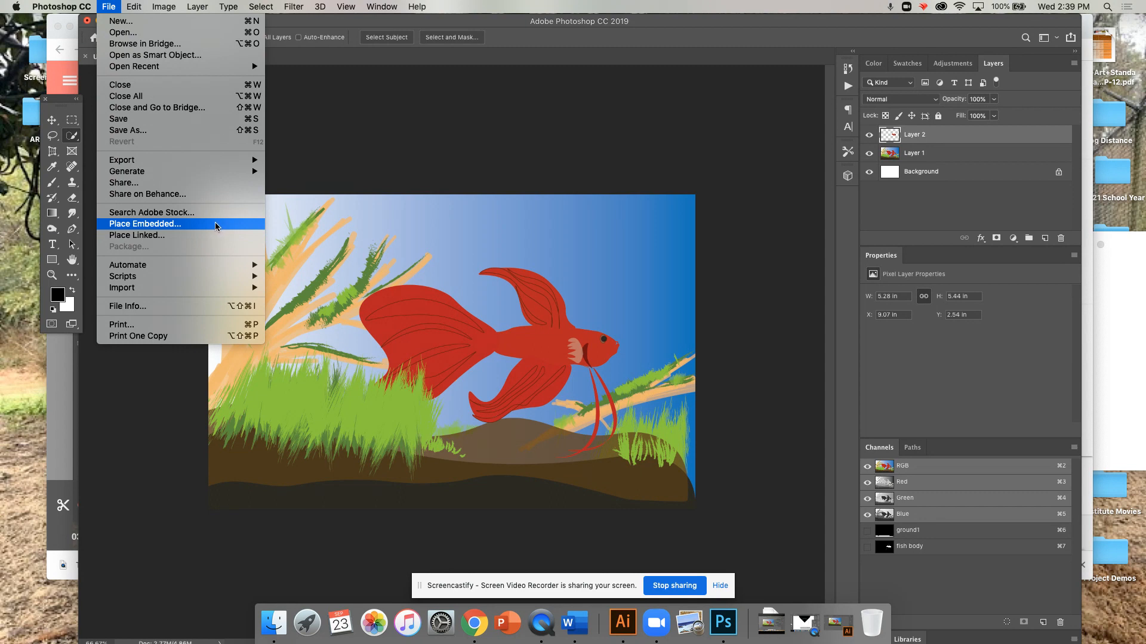
left_click(174, 224)
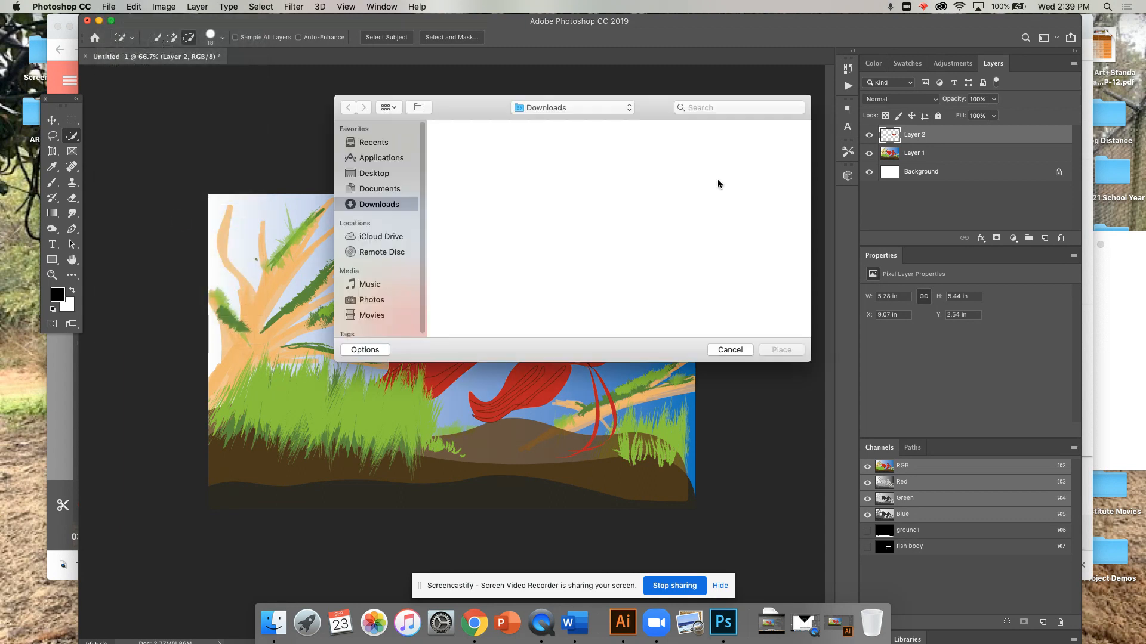
left_click(389, 173)
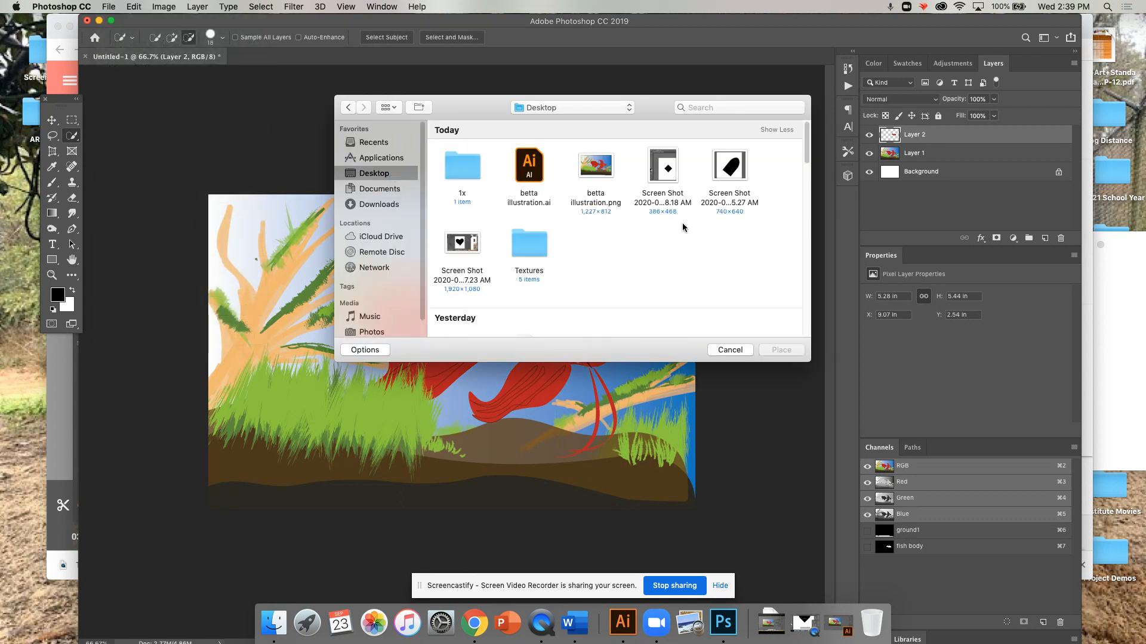
left_click(534, 247)
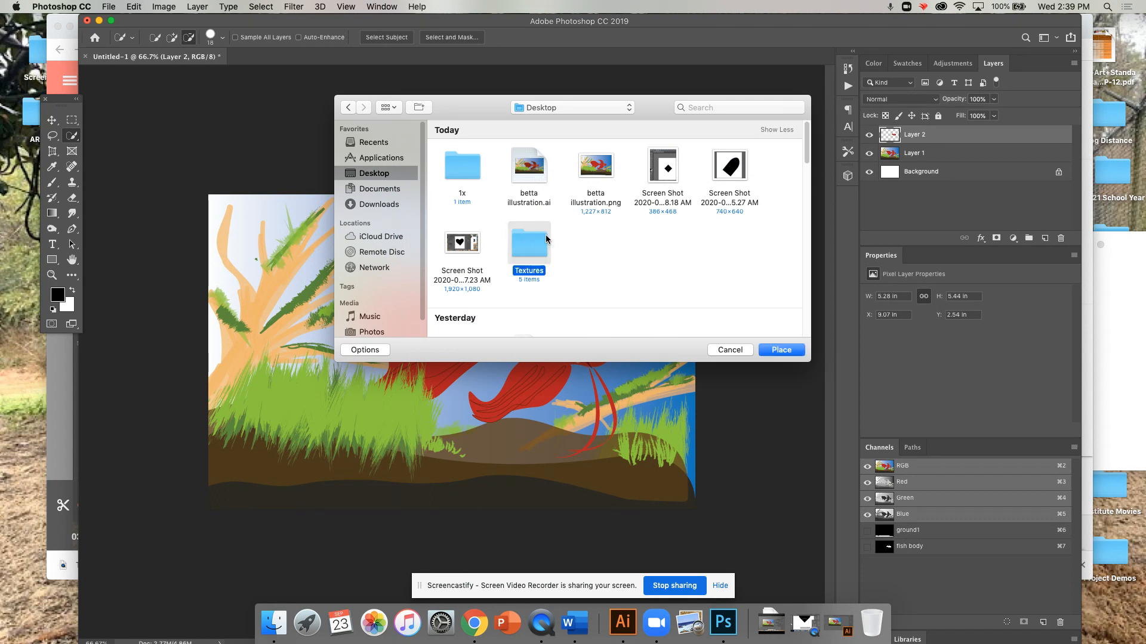
double_click(533, 247)
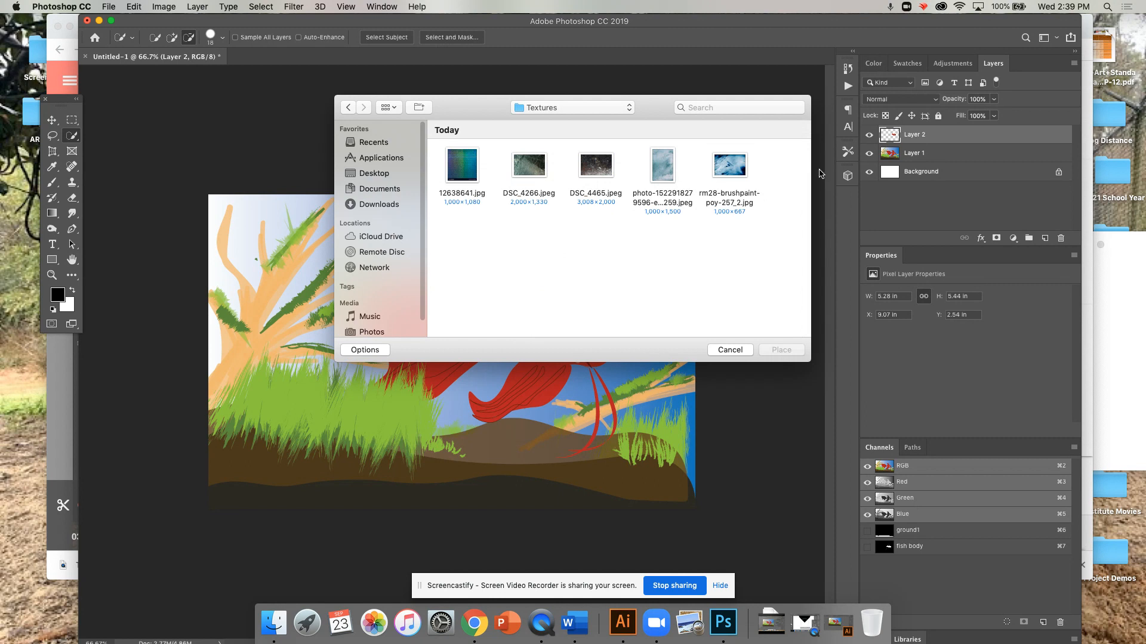
left_click(470, 165)
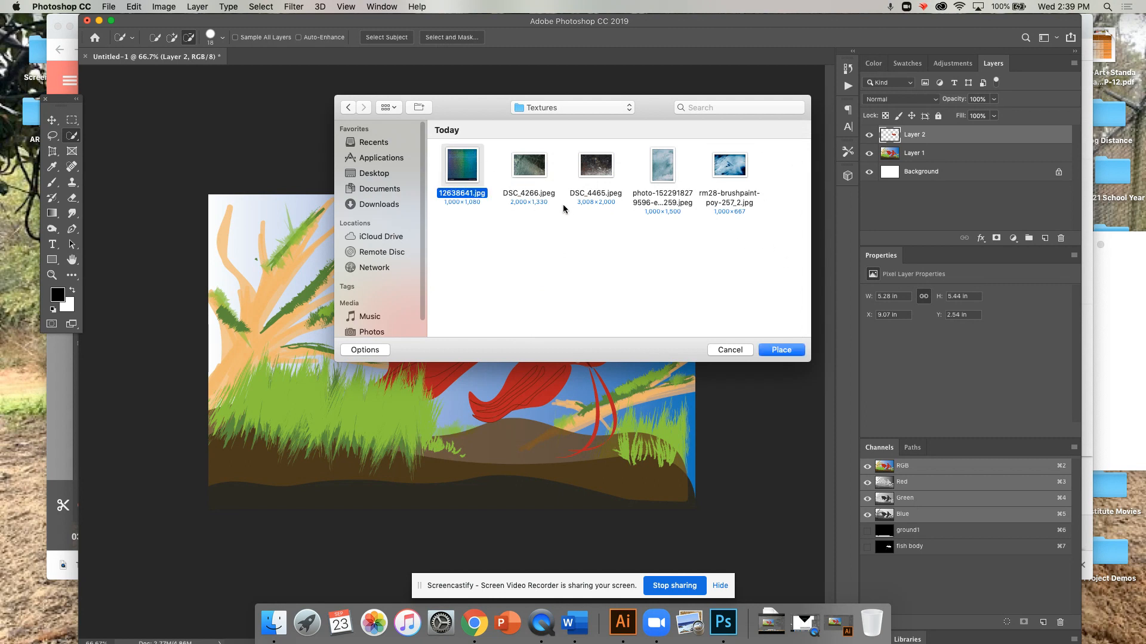
left_click(794, 351)
Scale the scale texture to about 42% over the fish's body and clip it to the copied body layer
left_click_drag(597, 510, 629, 329)
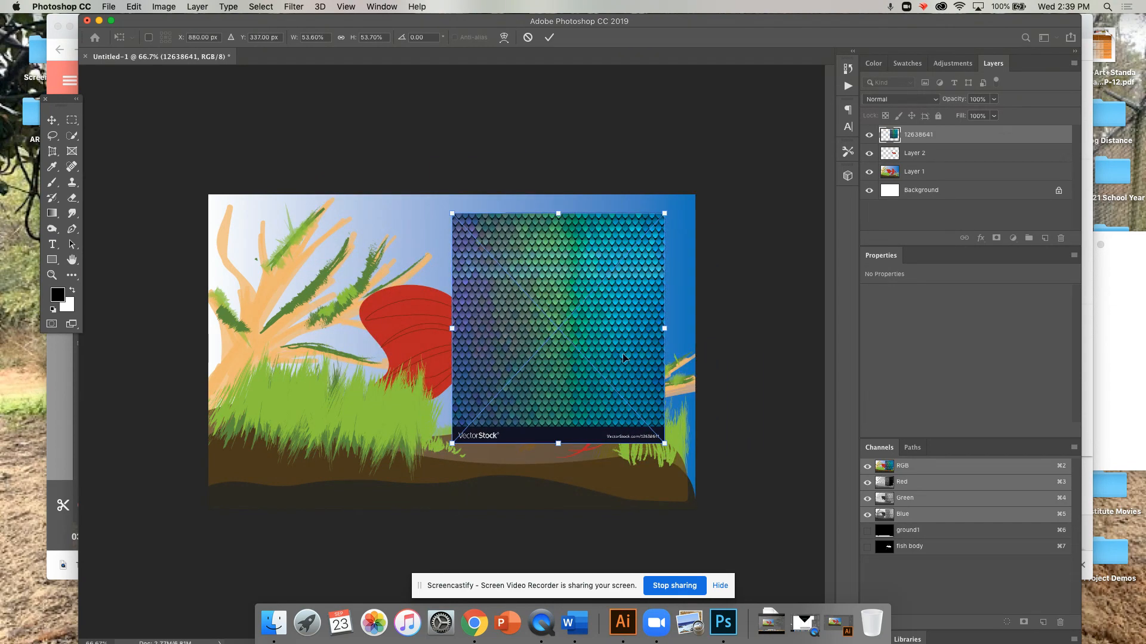
left_click_drag(664, 213, 614, 269)
mouse_move(616, 446)
left_mouse_down()
mouse_move(597, 401)
mouse_move(636, 440)
mouse_move(620, 450)
left_mouse_up()
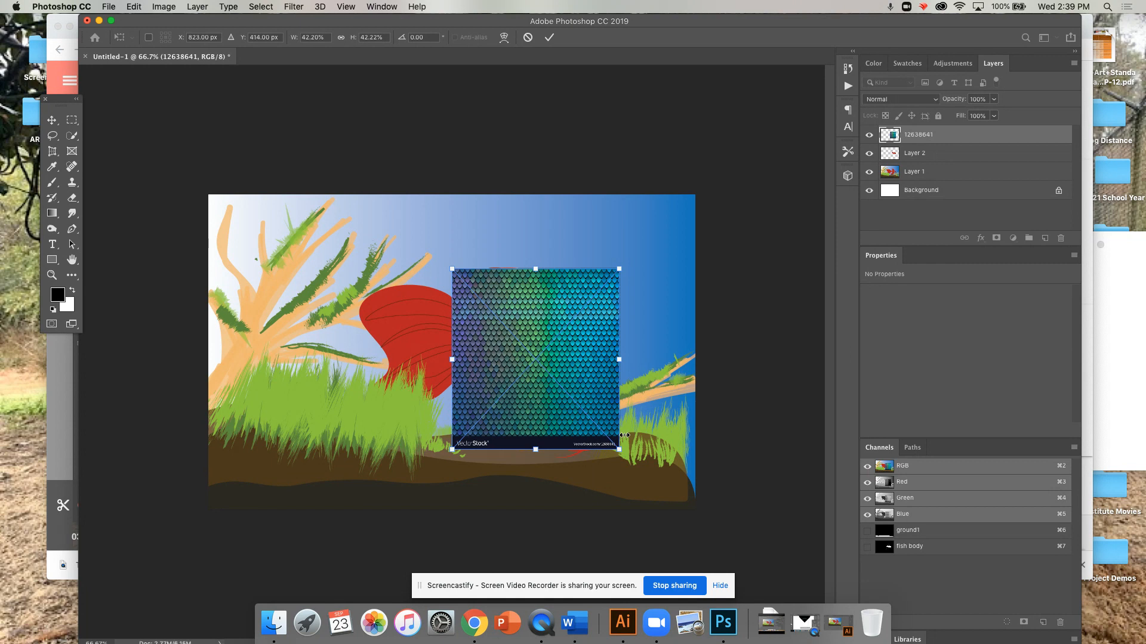
right_click(928, 138)
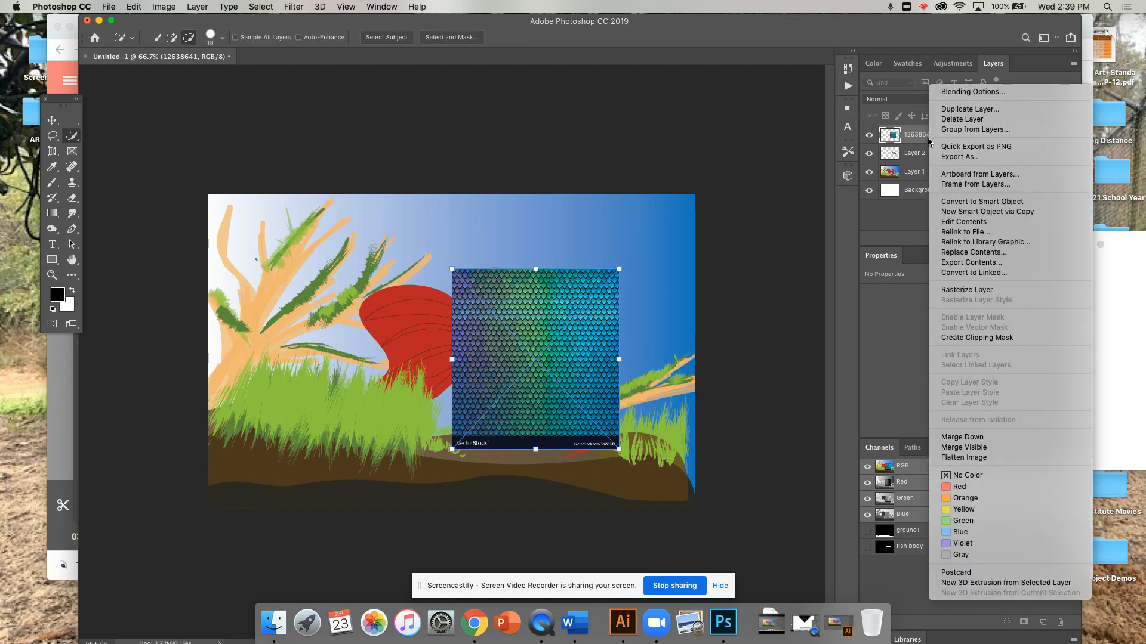
left_click(971, 338)
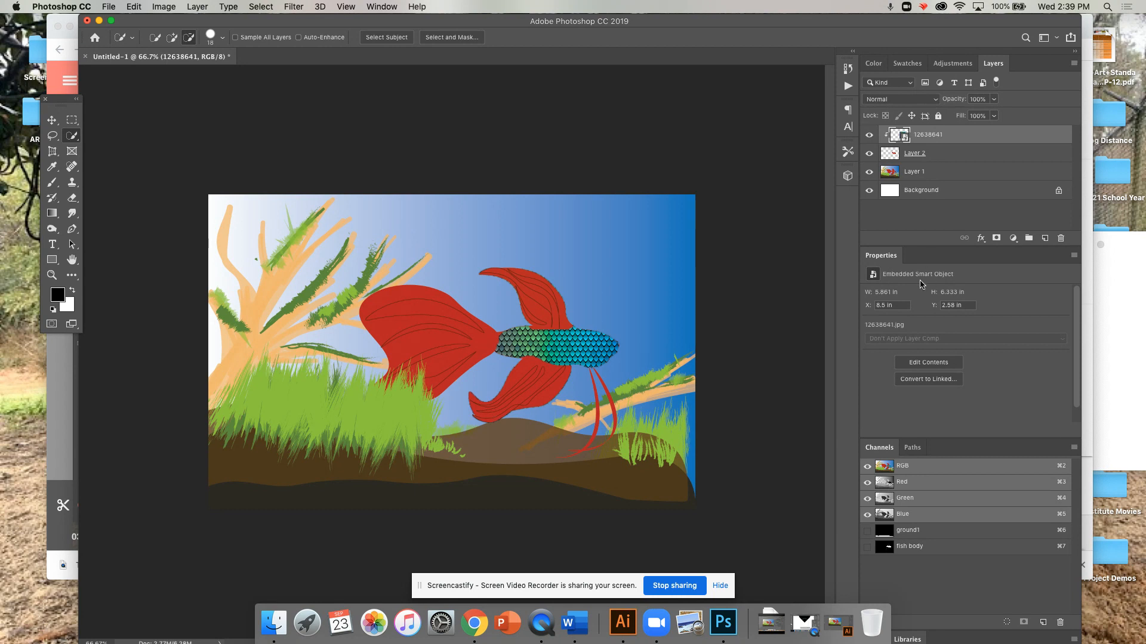
Set the scale texture layer's blend mode to Overlay and its fill to 61%
left_click(920, 100)
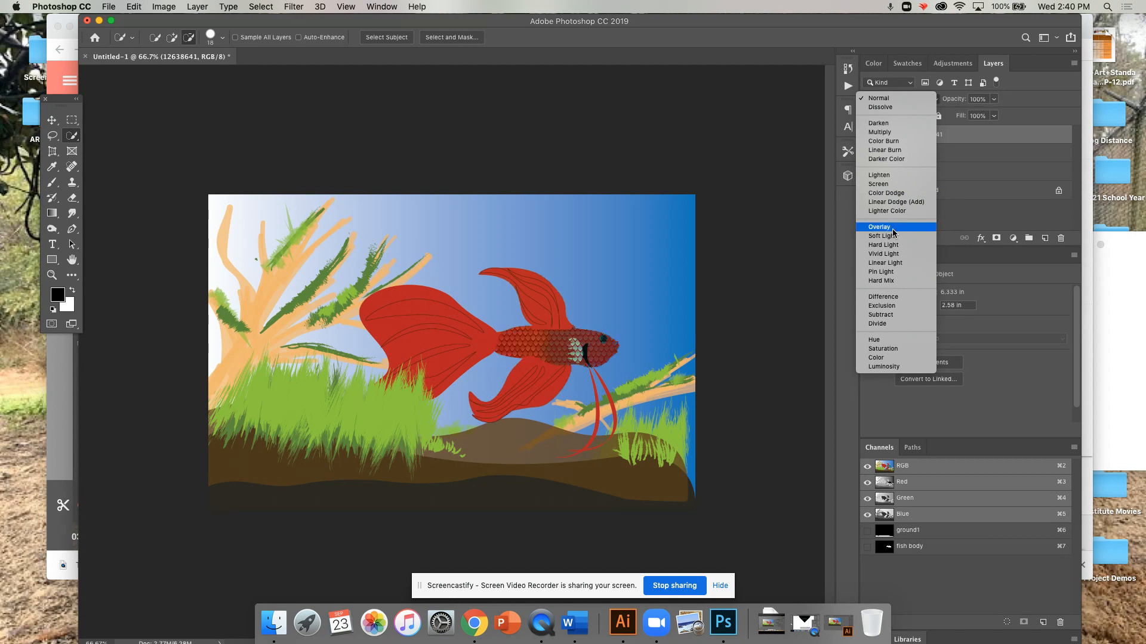
key("Escape")
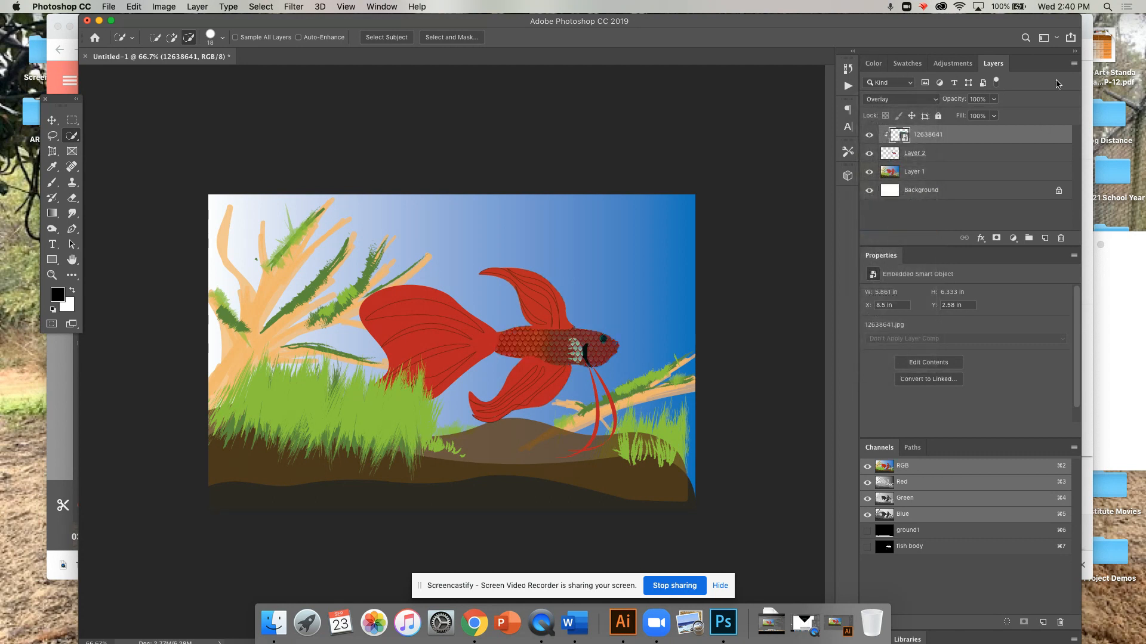
left_click(992, 116)
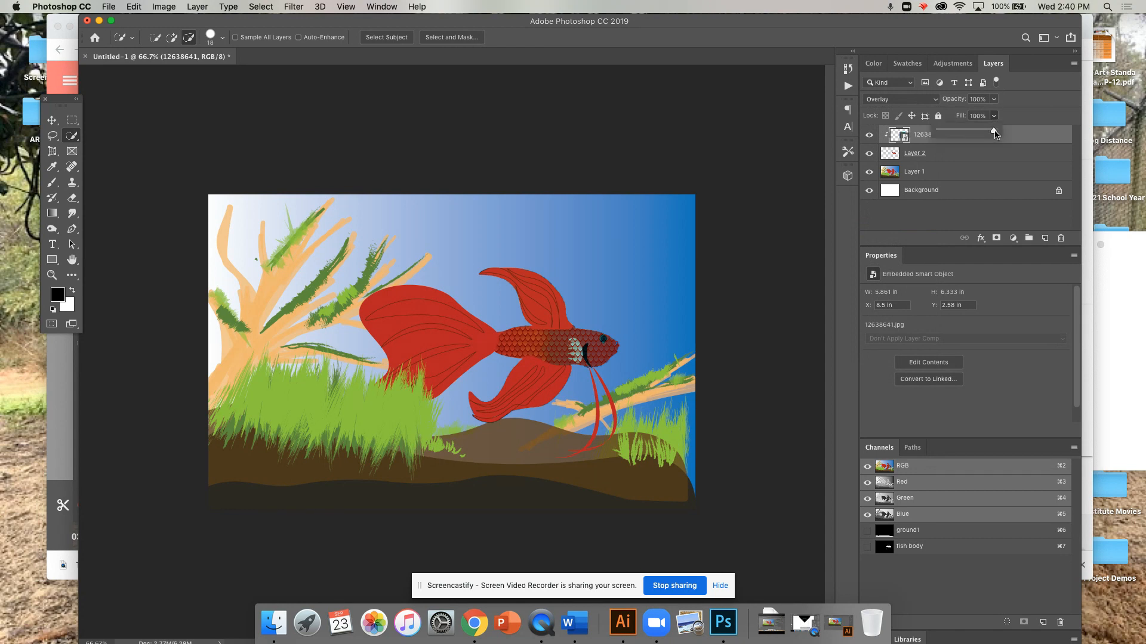
left_click_drag(994, 132, 973, 134)
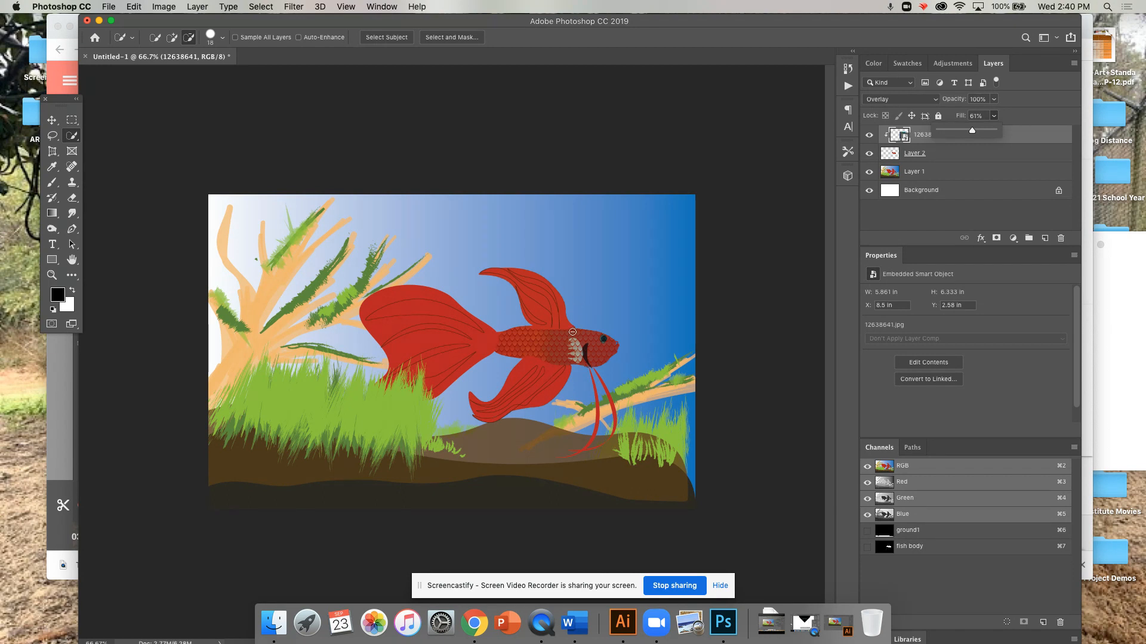
left_click(898, 137)
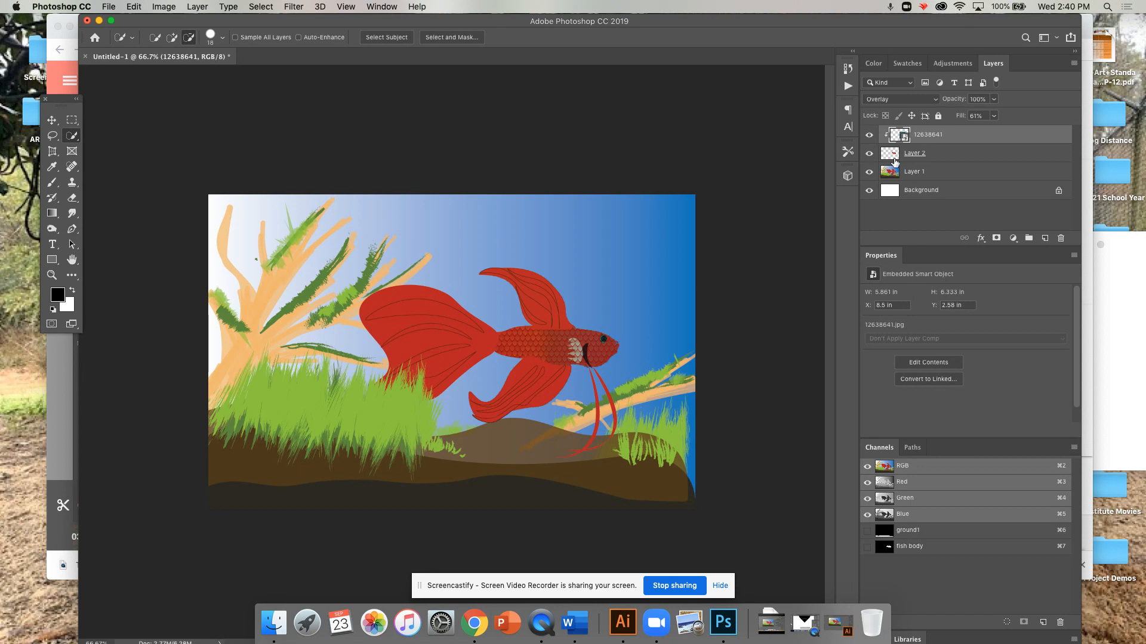
Make Layer 1 active and hide the scale texture layer and the copied body layer
left_click(889, 173)
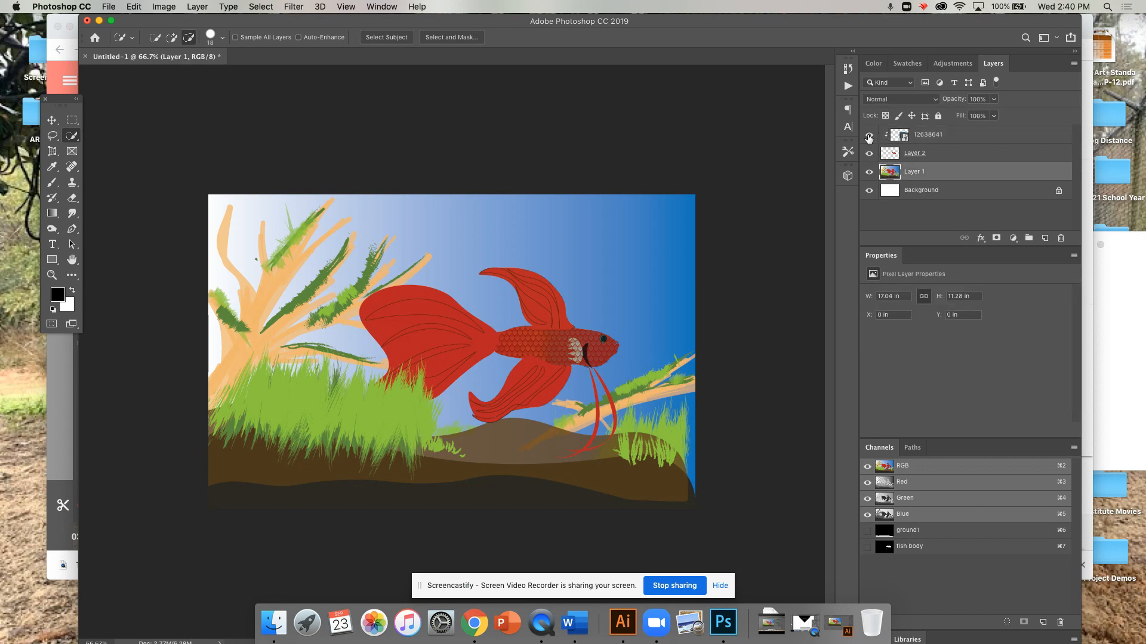
left_click(869, 135)
left_click(869, 153)
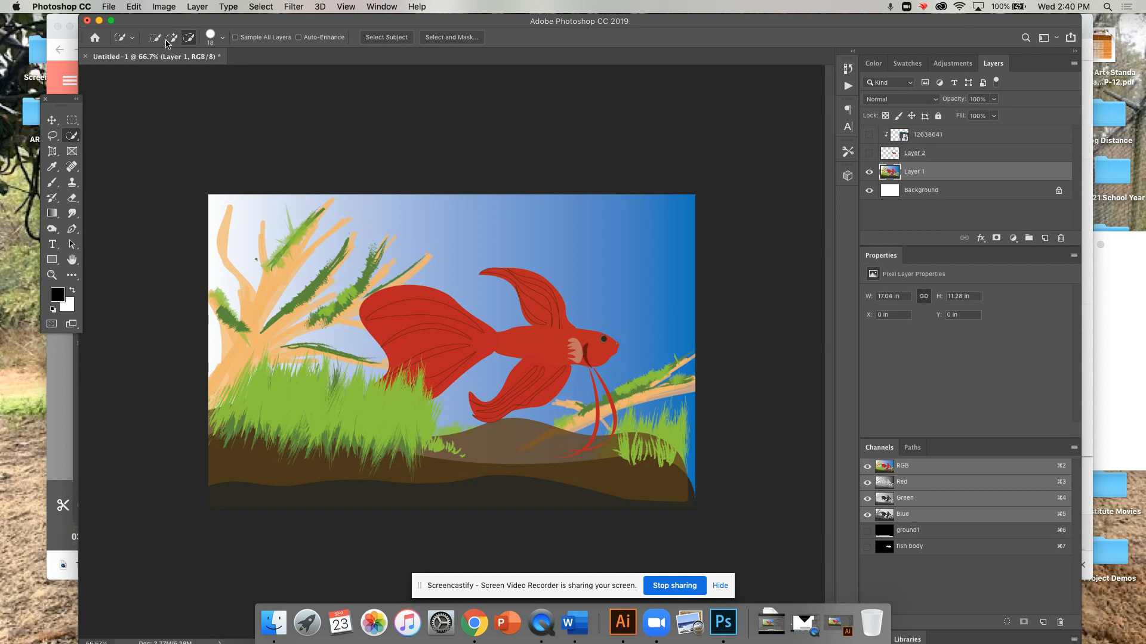
Copy the fish's pink gill fin from Layer 1 using Quick Selection and paste it onto a new layer above the texture
left_click(572, 346)
key("z")
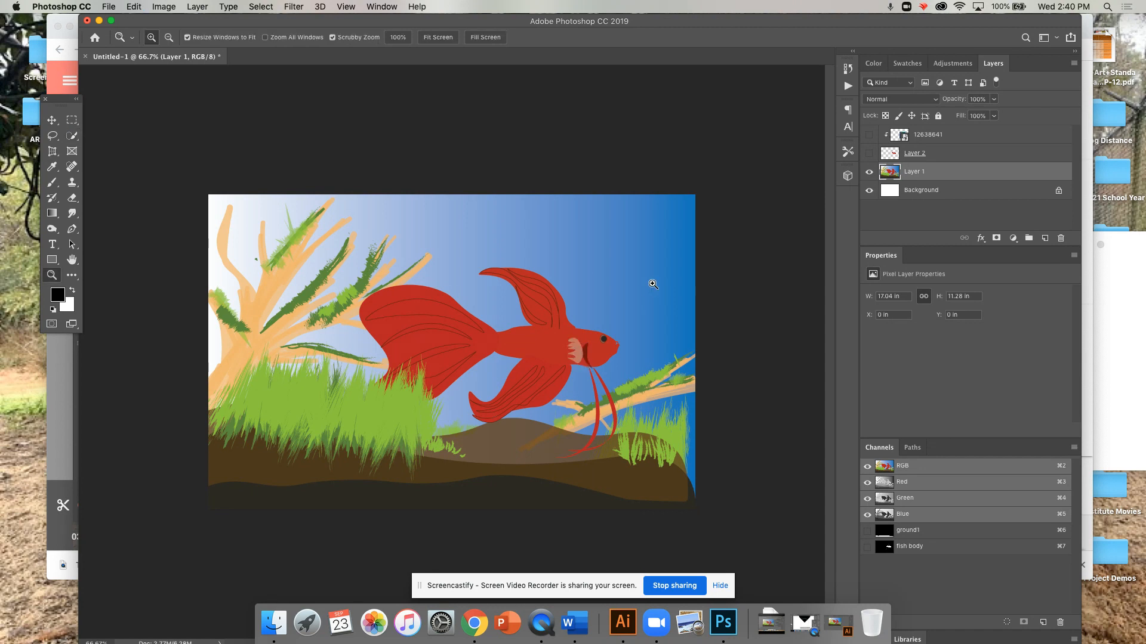
left_click_drag(579, 349, 579, 353)
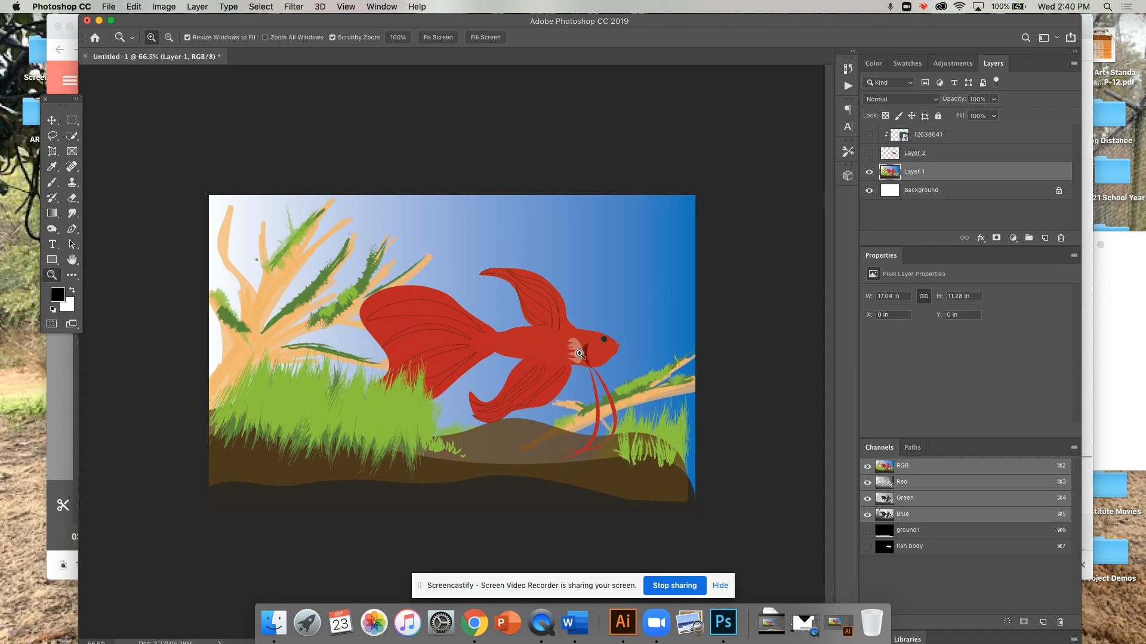
left_click(71, 135)
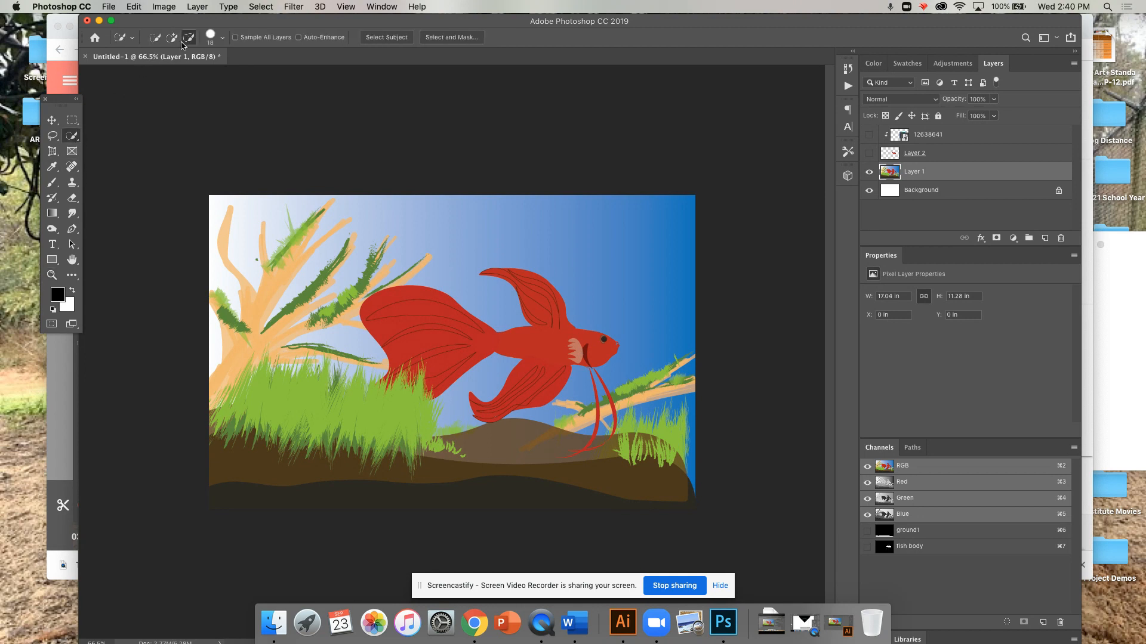
left_click(172, 37)
left_click(577, 351)
key("super+c")
left_click(902, 153)
key("super+v")
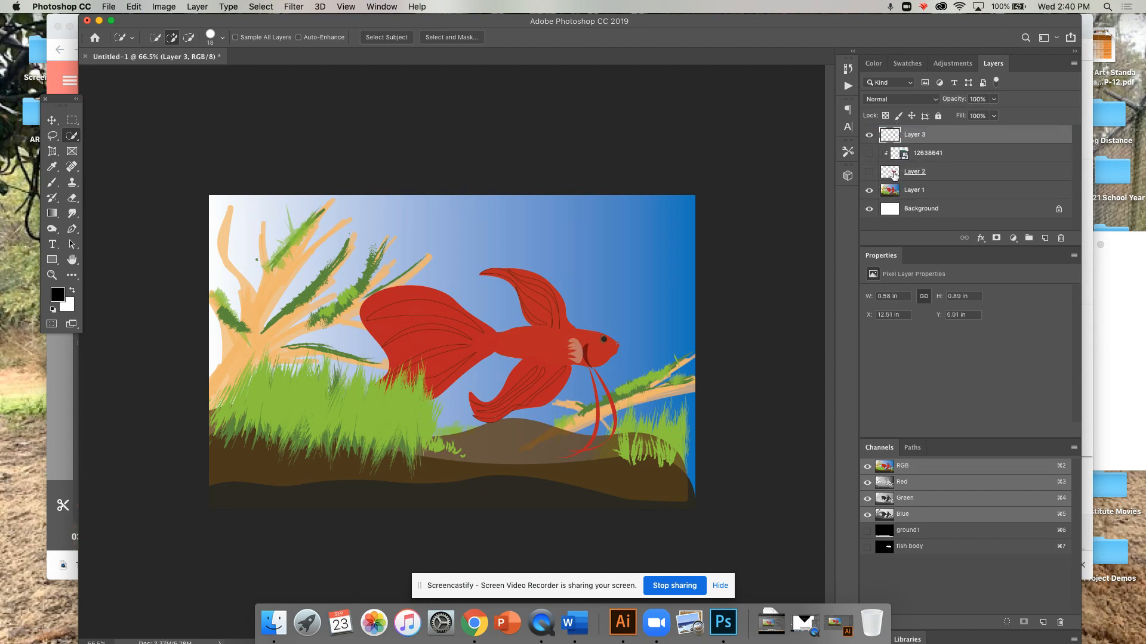
Show the scale texture and copied body layers again, and make the texture layer active
left_click(869, 153)
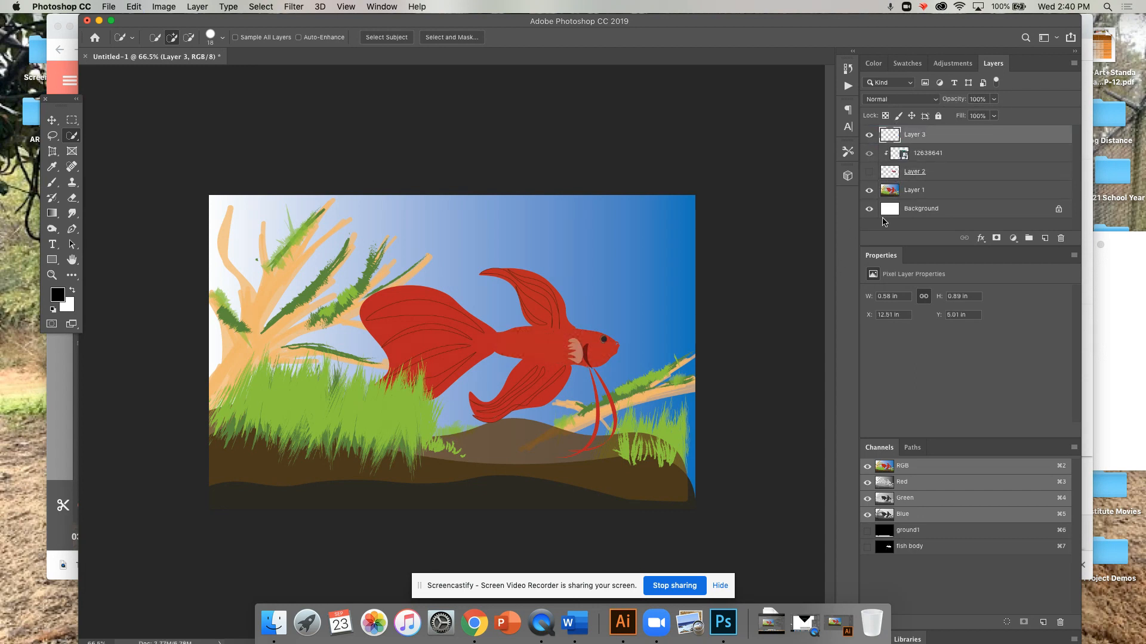
left_click(868, 172)
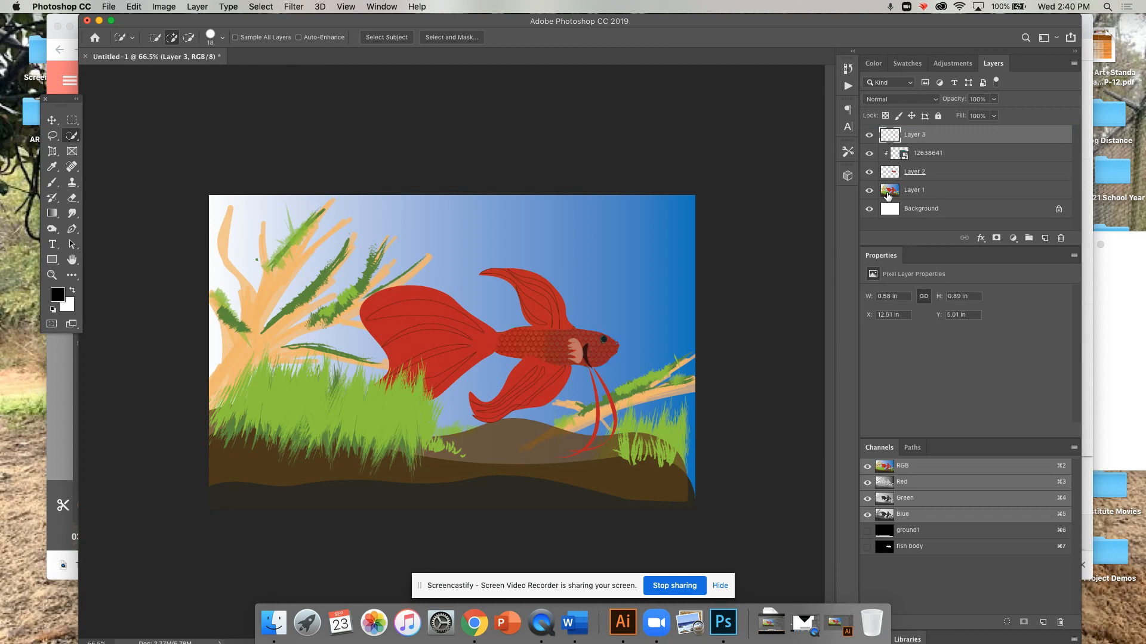
left_click(931, 154)
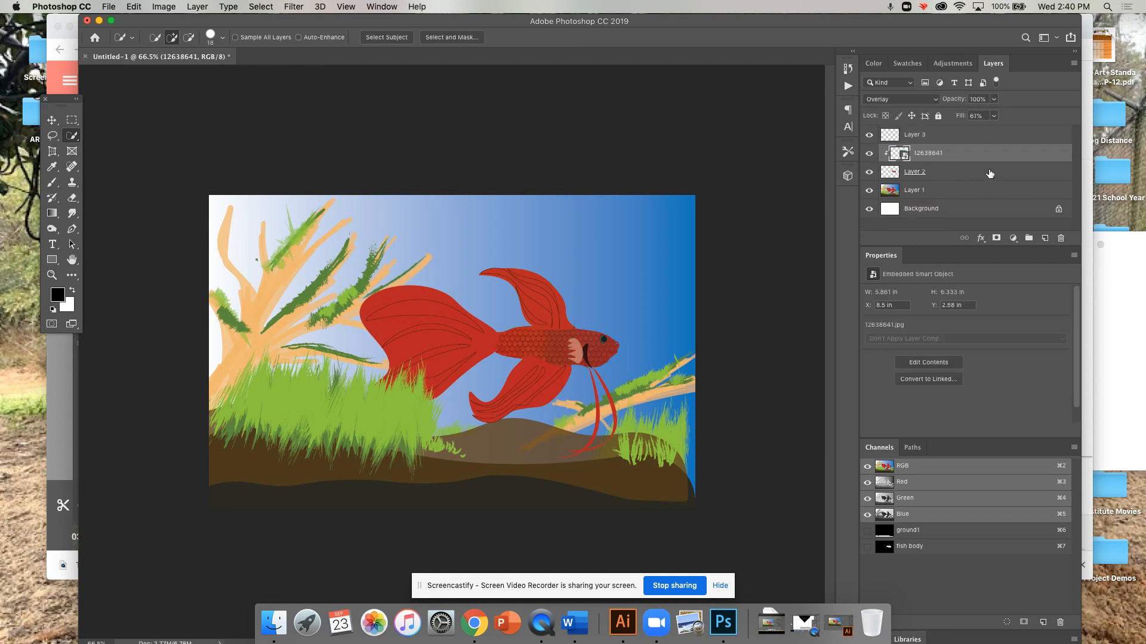
left_click(167, 9)
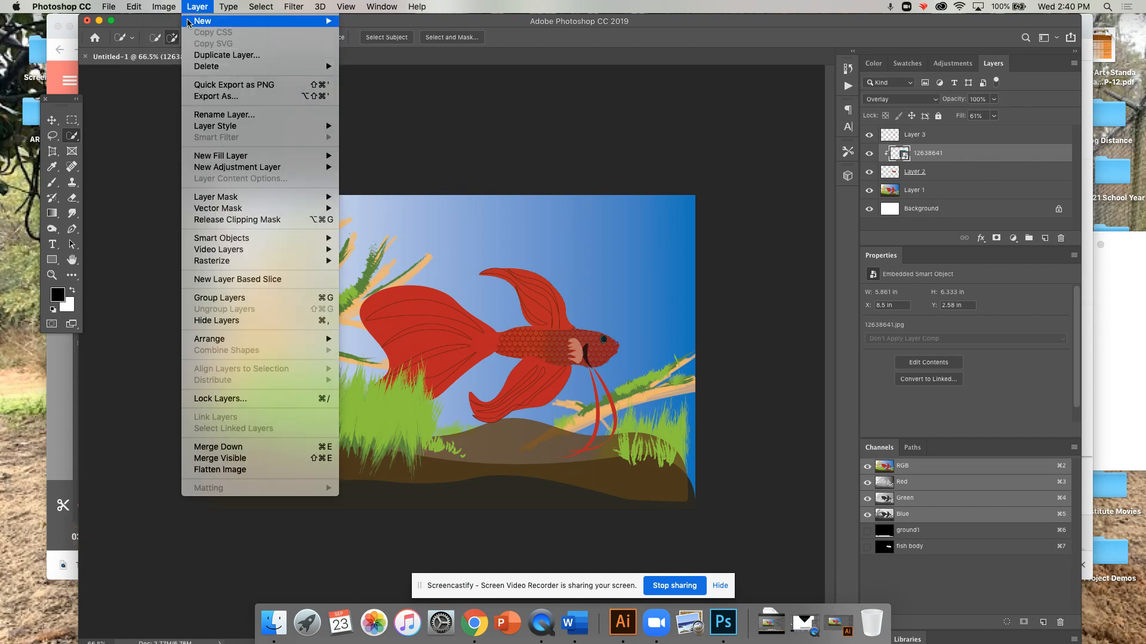
mouse_move(200, 39)
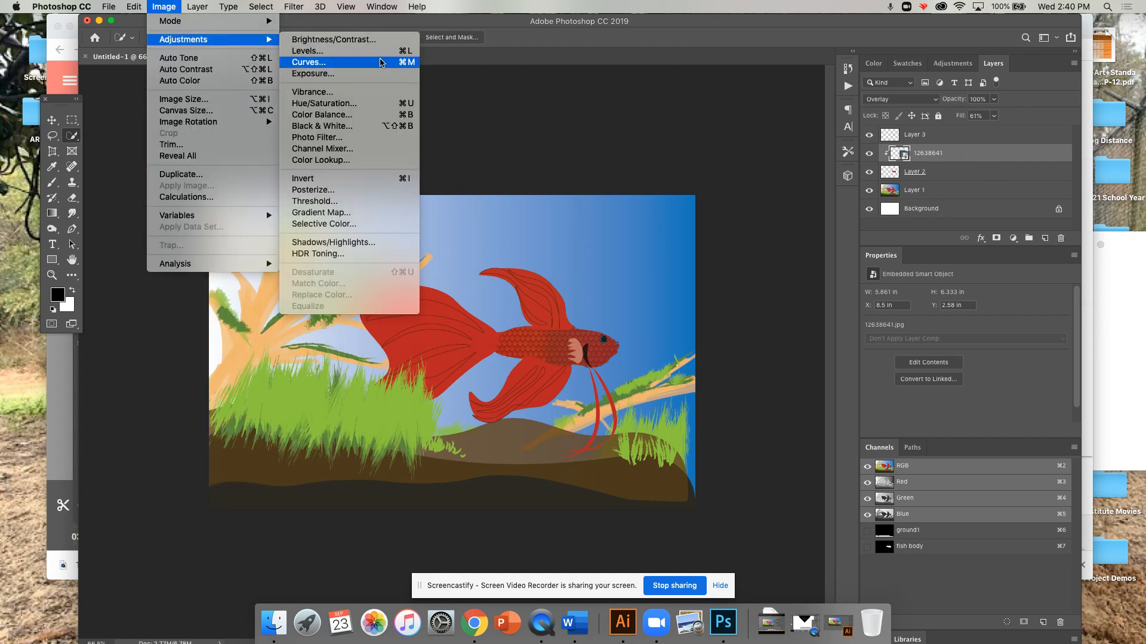
left_click(334, 39)
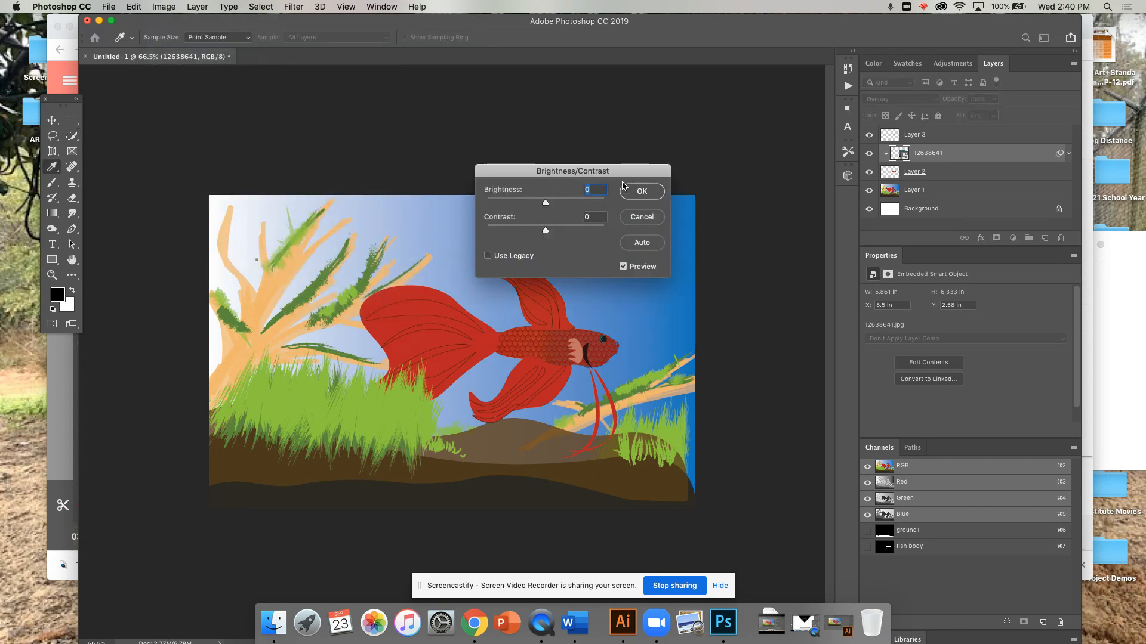
mouse_move(543, 204)
left_mouse_down()
mouse_move(568, 204)
mouse_move(555, 204)
left_mouse_up()
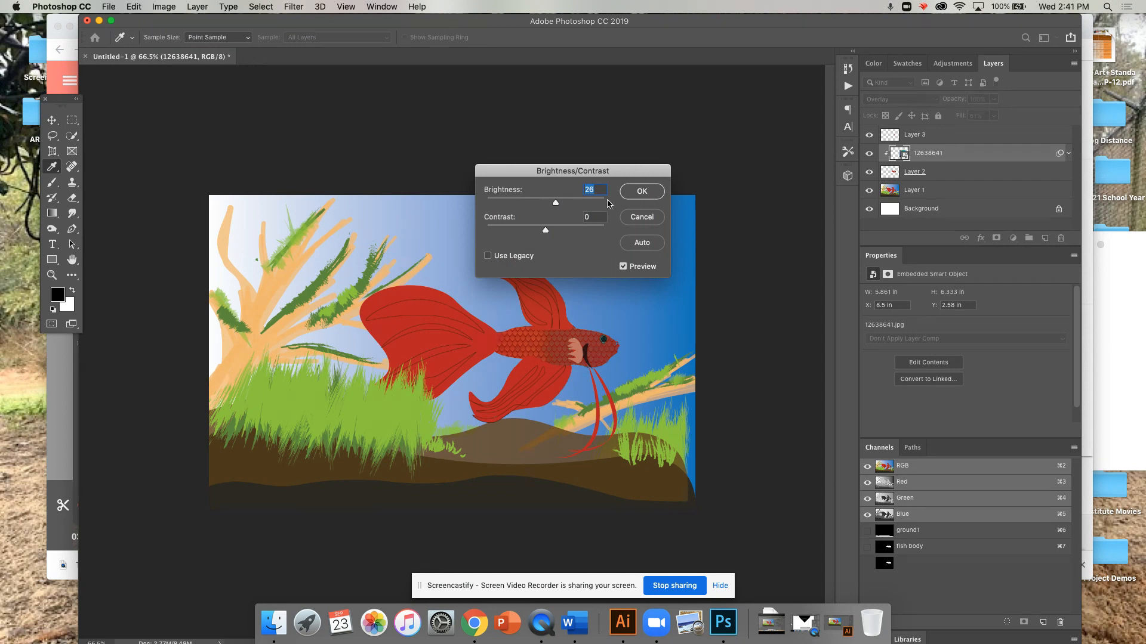
left_click(643, 222)
Try a Levels adjustment on the scale texture layer, shifting its tonal sliders
left_click(168, 8)
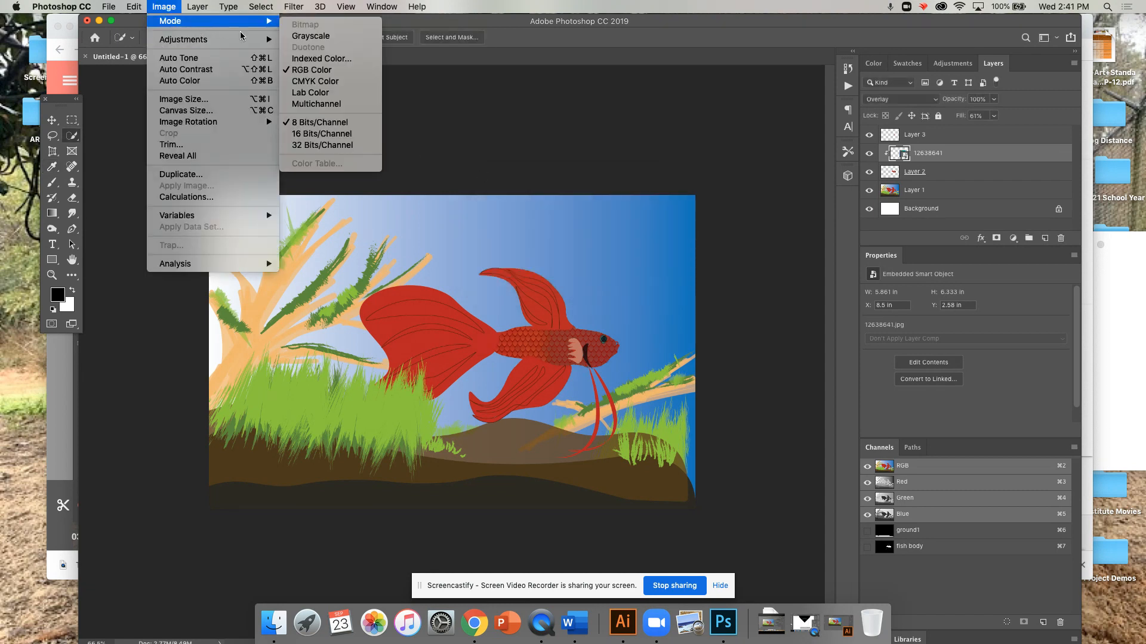
mouse_move(241, 38)
left_click(290, 52)
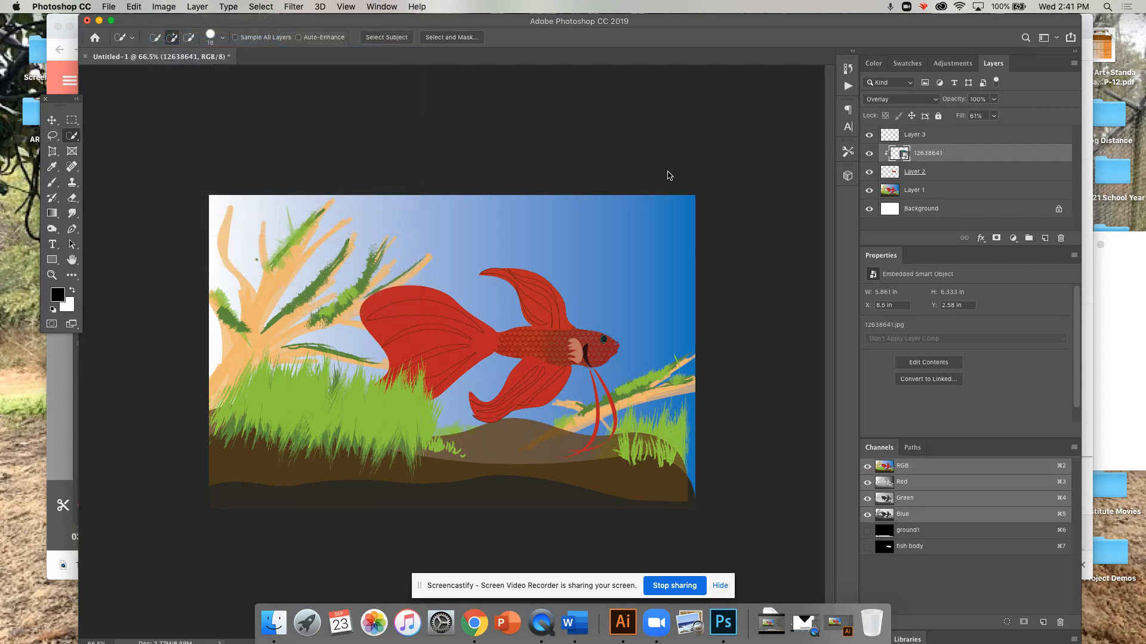
left_click_drag(542, 269, 545, 269)
left_click_drag(604, 137, 615, 71)
left_click_drag(558, 207, 613, 205)
left_click_drag(476, 203, 510, 197)
left_click(691, 112)
Select the blue water background on Layer 1 with Quick Selection, including the areas around the branches, fish and grass
left_click(904, 190)
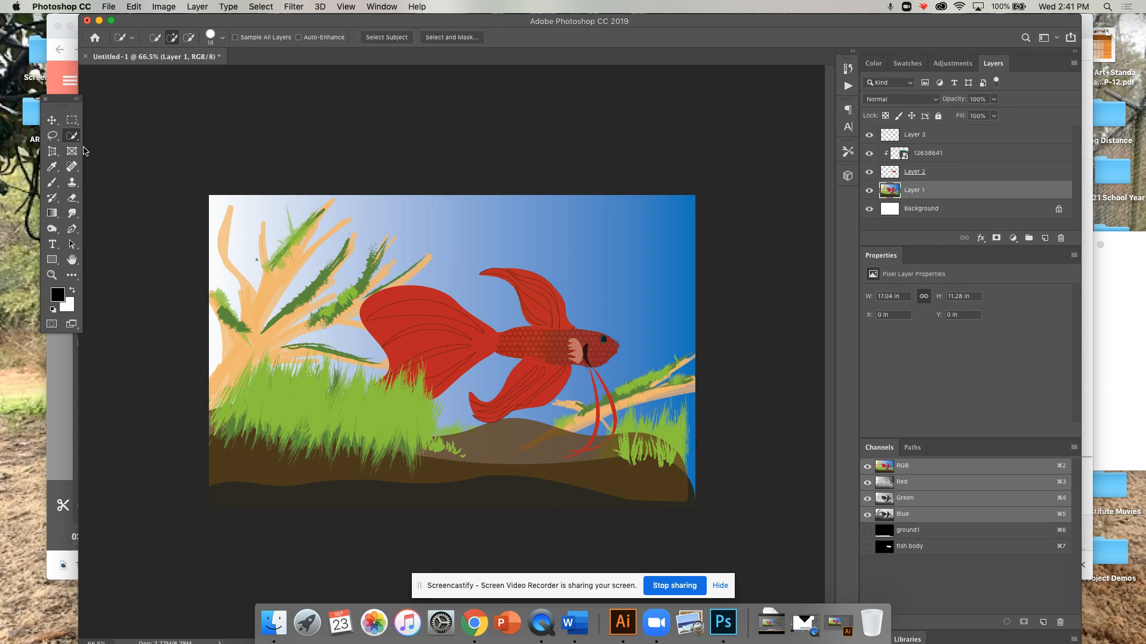
left_click(73, 182)
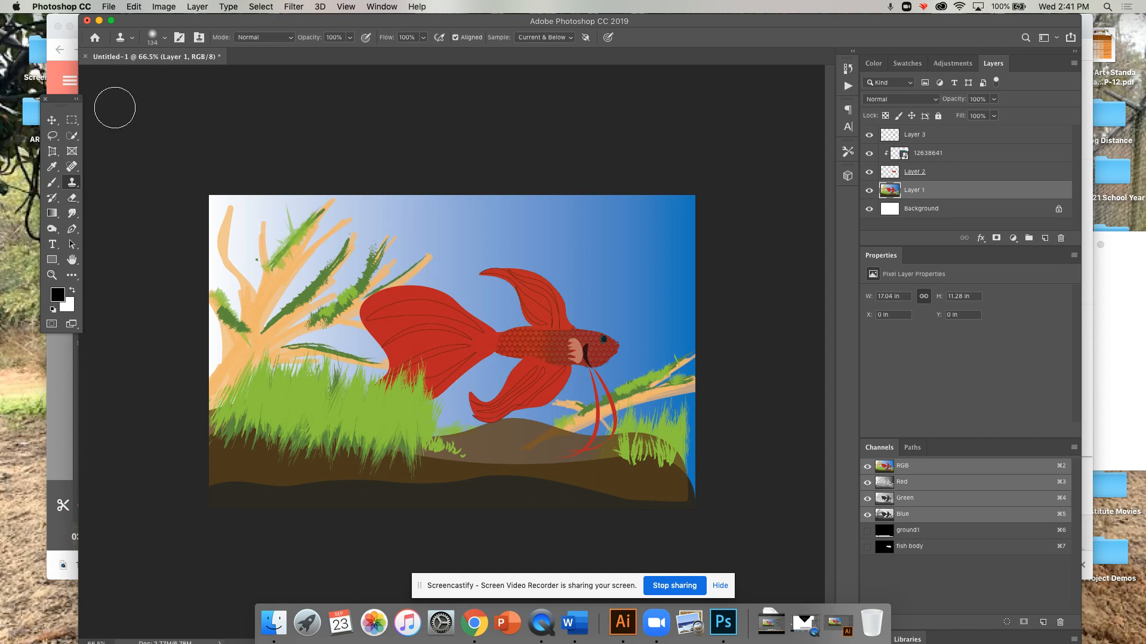
left_click(72, 137)
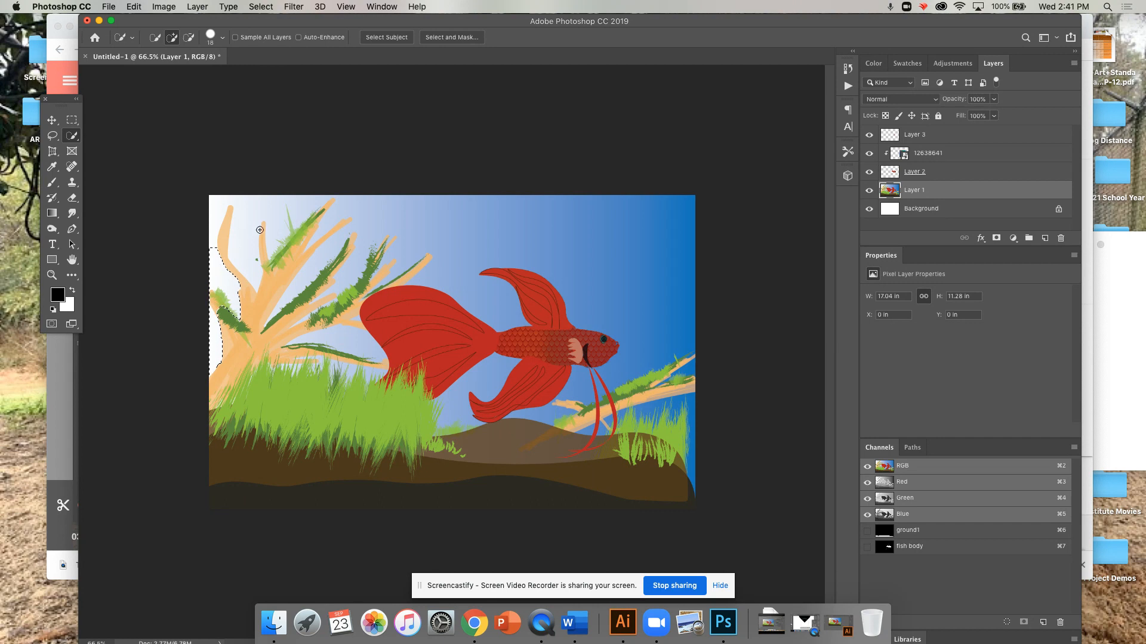
left_click(361, 215)
left_click(386, 224)
left_click(427, 245)
left_click(643, 249)
left_click(599, 397)
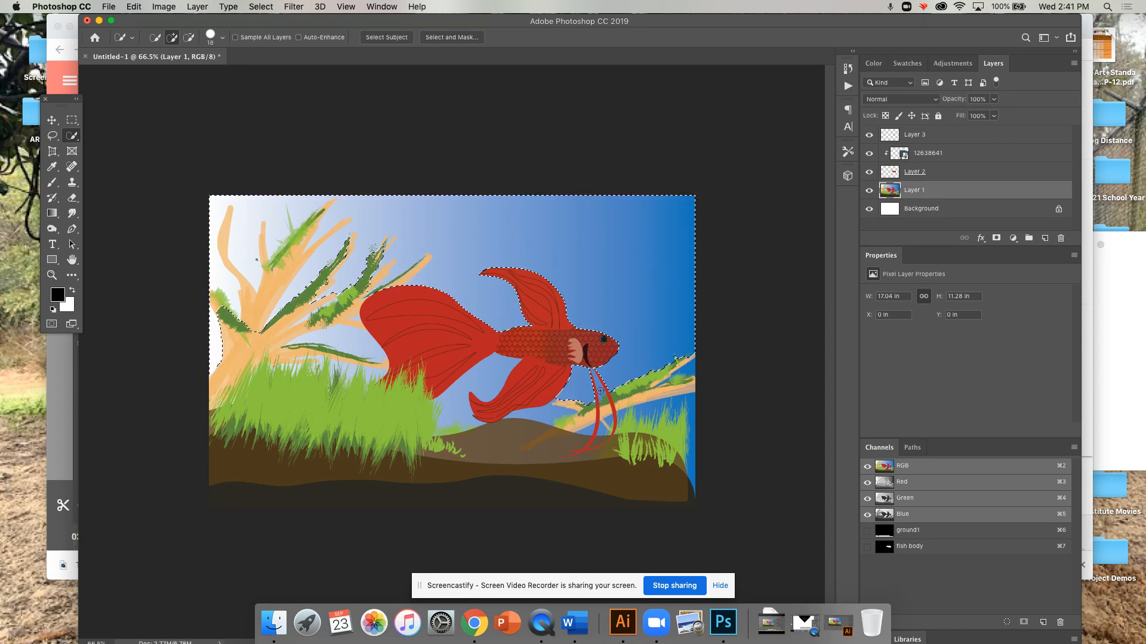
left_click(650, 412)
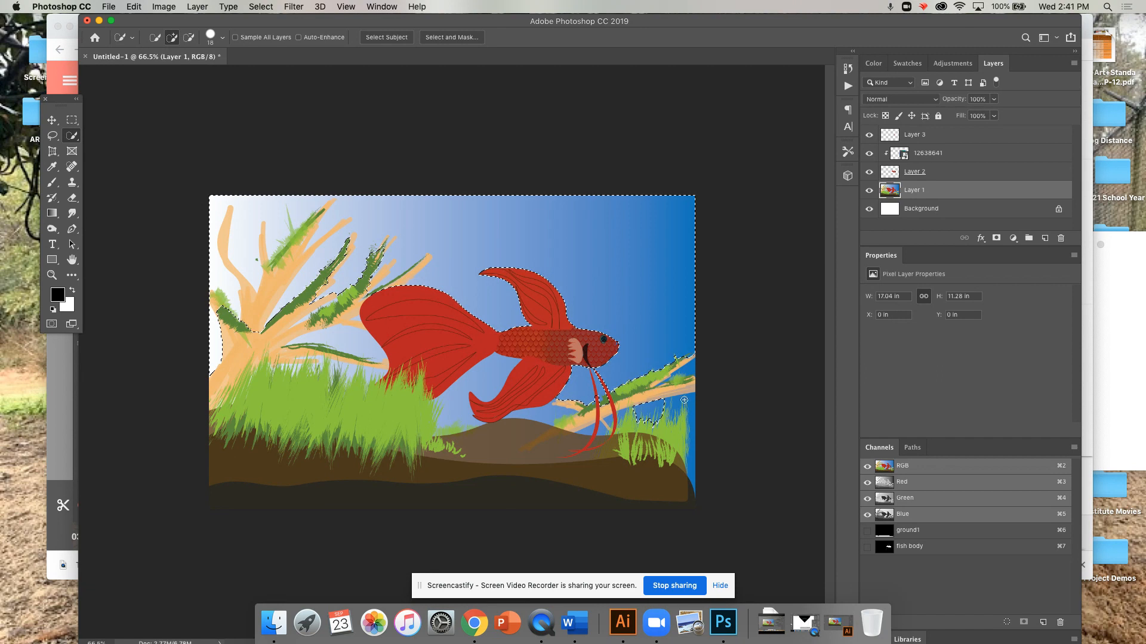
left_click(693, 466)
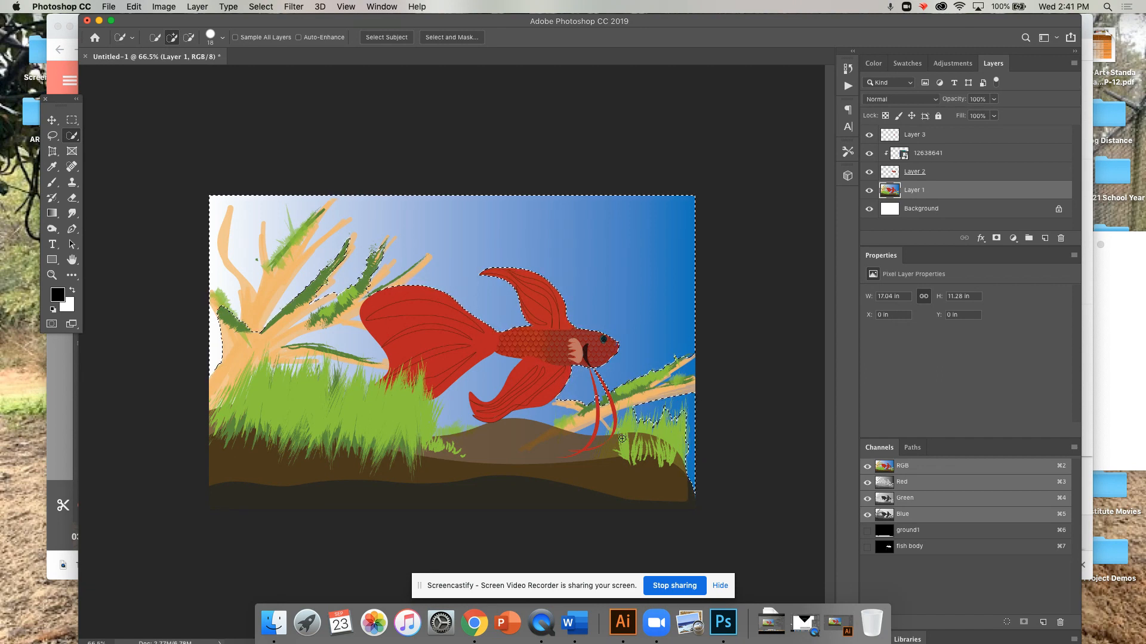
left_click(603, 429)
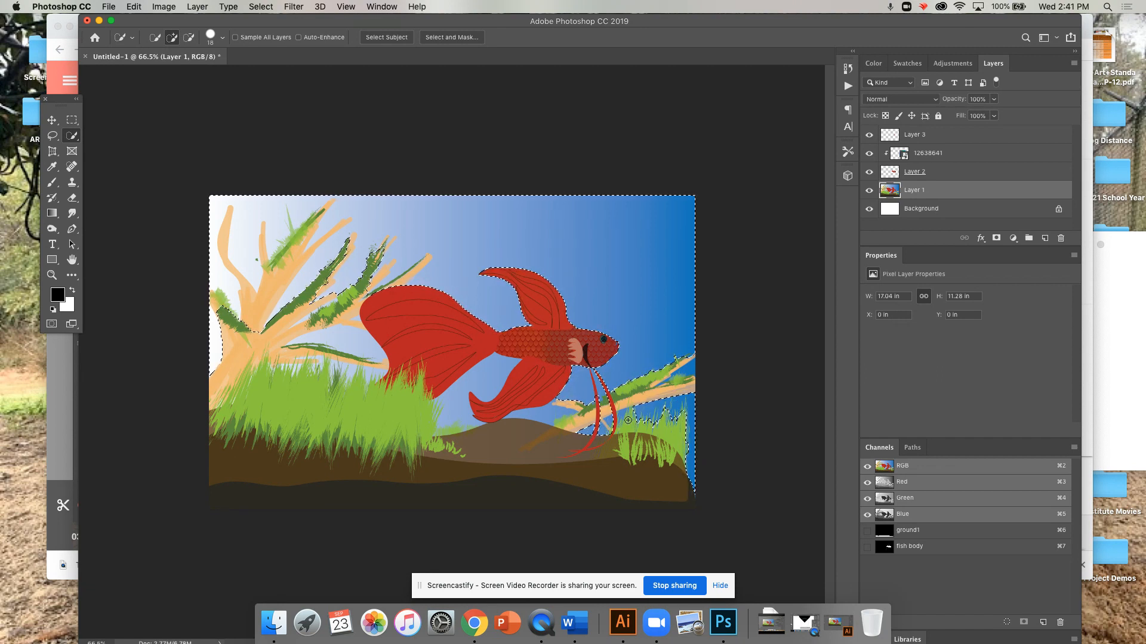
Add the water gap between the fish's tail and the grass to the selection with the Magic Wand
right_click(76, 137)
left_click(119, 145)
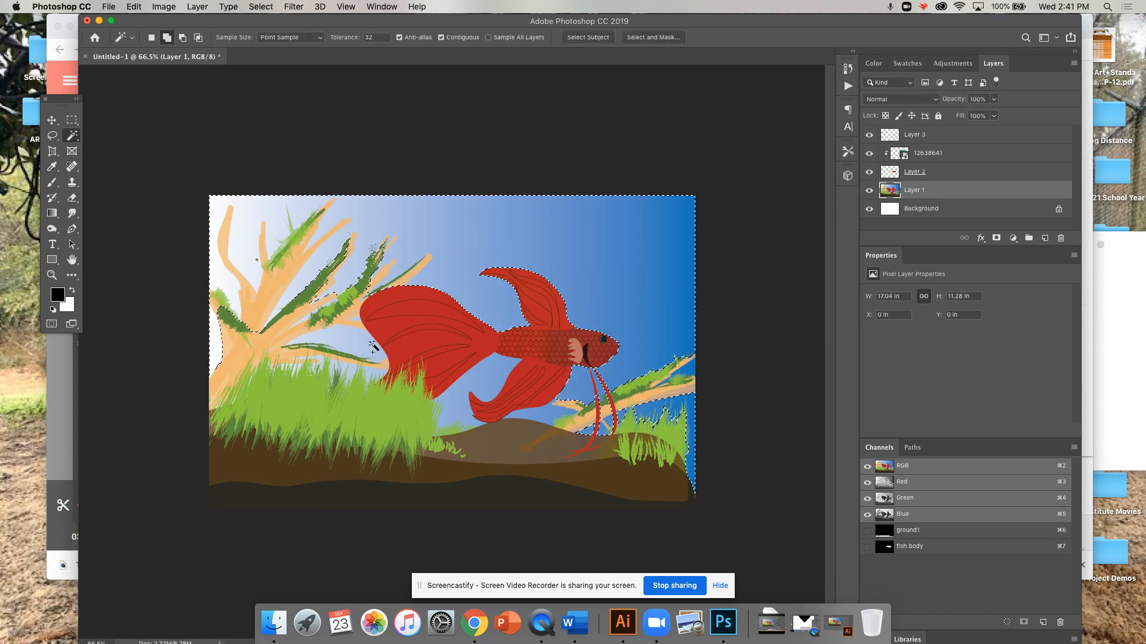
left_click(373, 376)
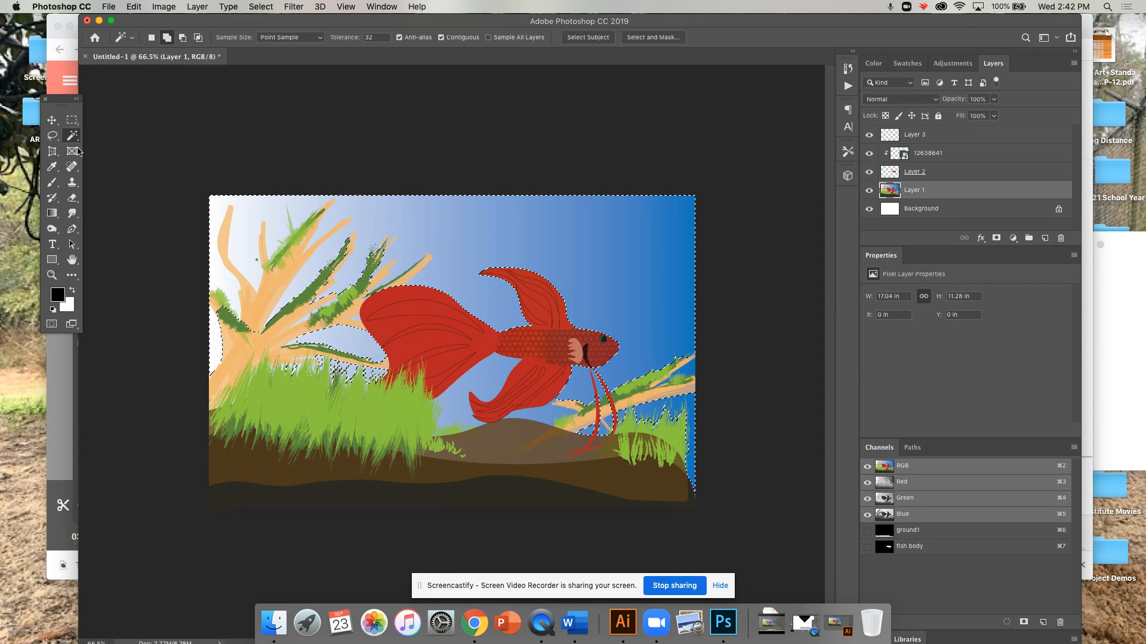
Subtract the tree branches from the water selection using Quick Selection in subtract mode
left_click_drag(80, 137, 81, 138)
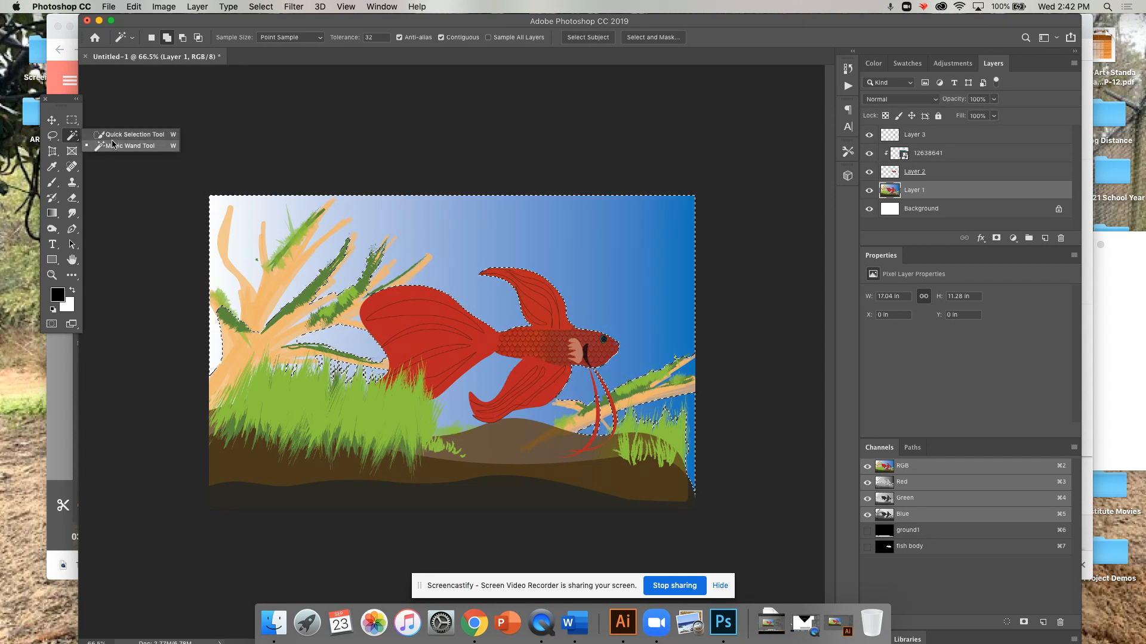
left_click(113, 132)
left_click(190, 38)
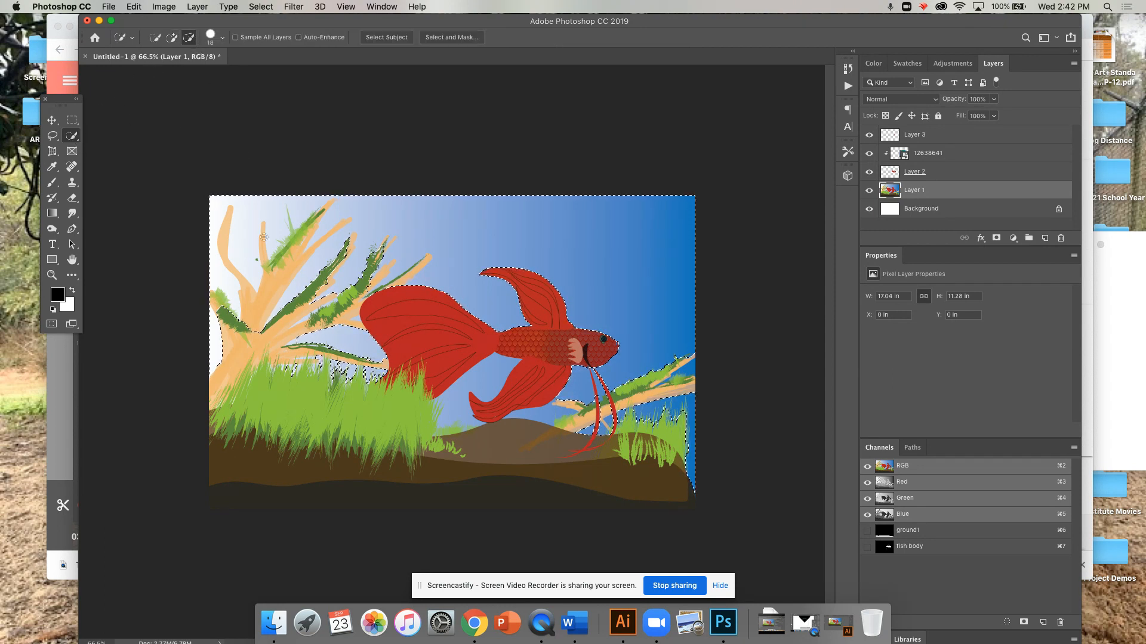
mouse_move(257, 336)
left_mouse_down()
mouse_move(310, 213)
mouse_move(331, 225)
mouse_move(307, 251)
mouse_move(372, 198)
mouse_move(327, 232)
mouse_move(342, 223)
mouse_move(298, 222)
mouse_move(272, 278)
mouse_move(264, 221)
mouse_move(272, 293)
mouse_move(256, 315)
left_mouse_up()
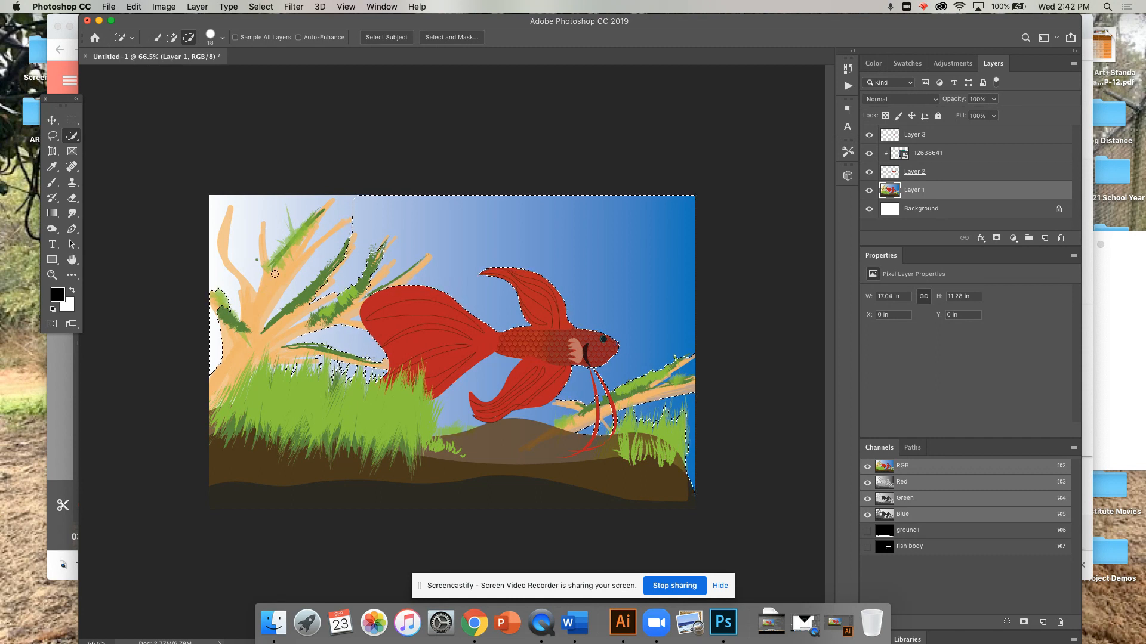
Add the water around the tree branches and below the fish to the selection with the Magic Wand
left_click_drag(71, 135, 104, 146)
left_click(245, 235)
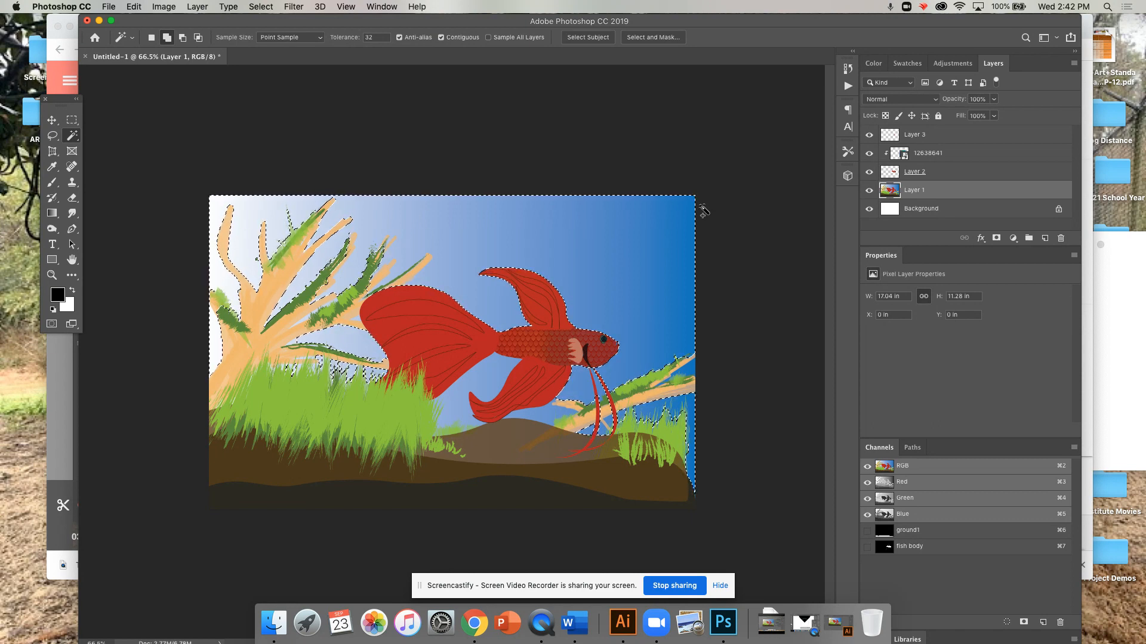
left_click(497, 378)
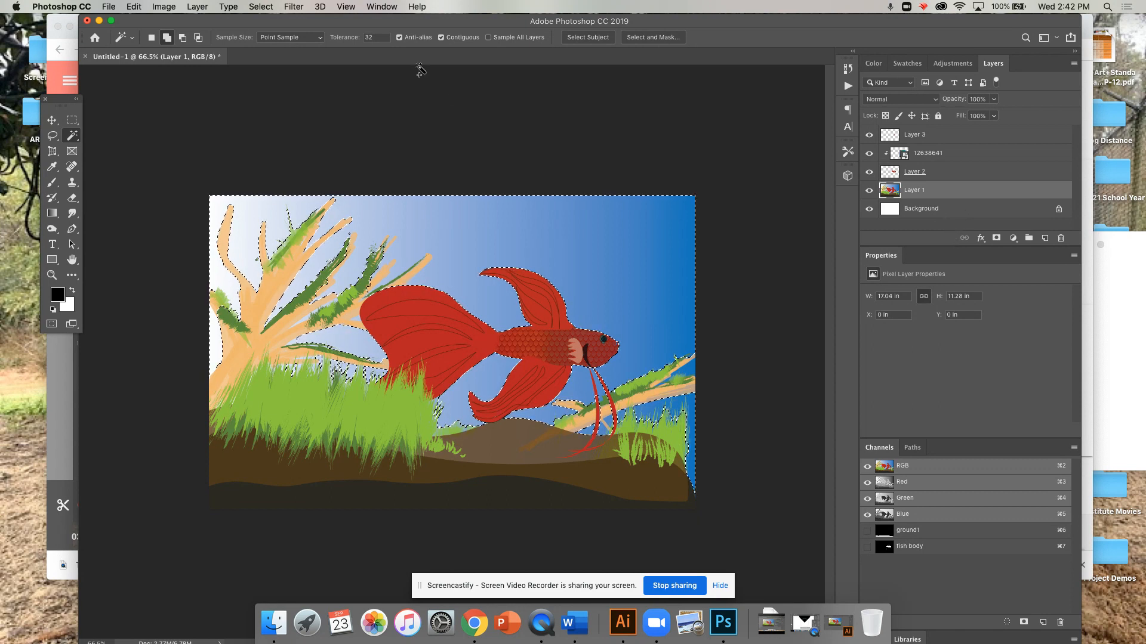
Save the selection as a new channel named "water"
left_click(261, 7)
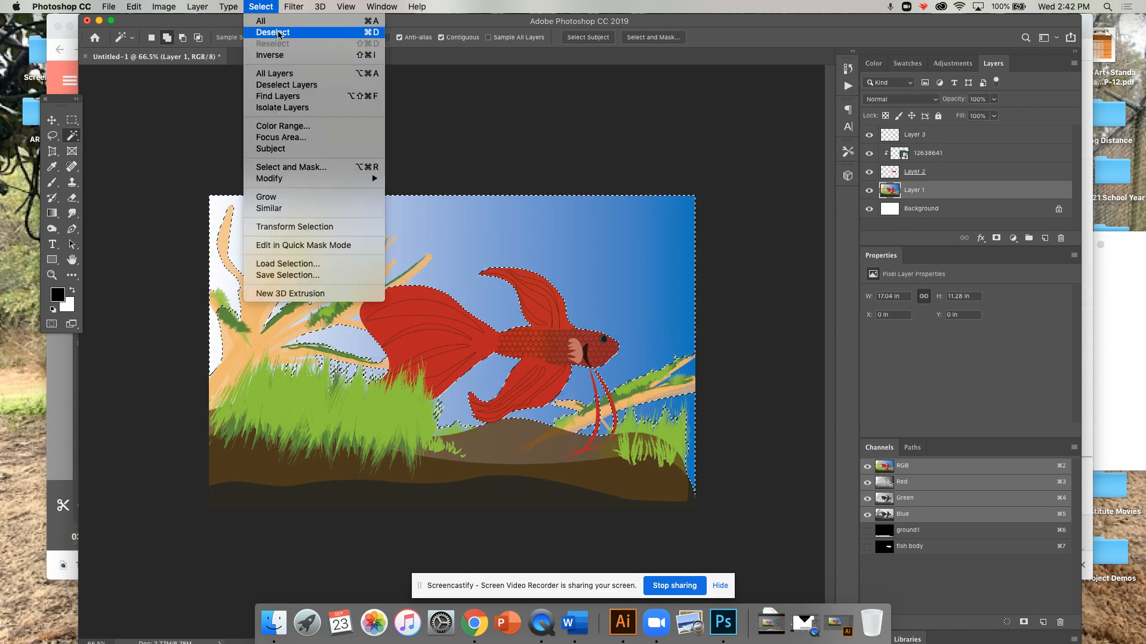
left_click(332, 276)
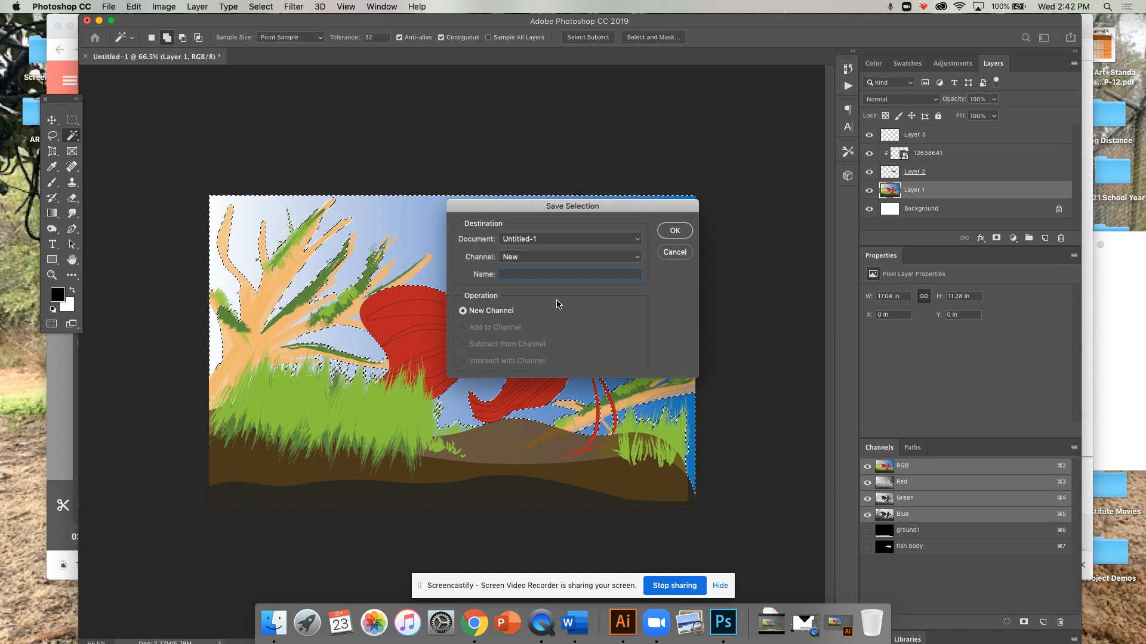
type("wate")
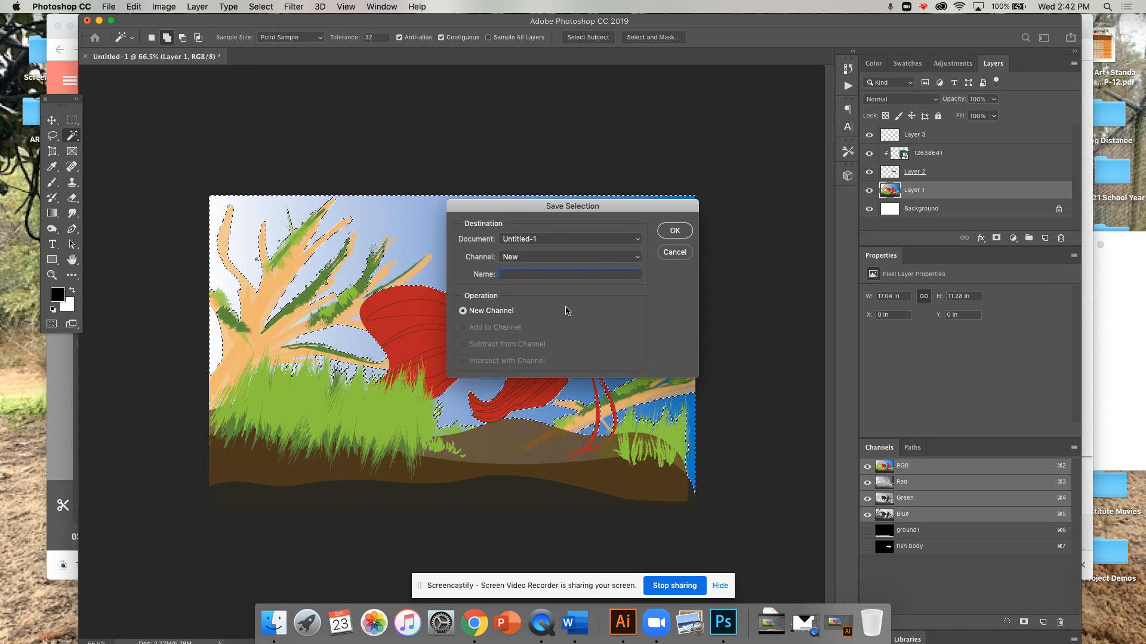
type("r")
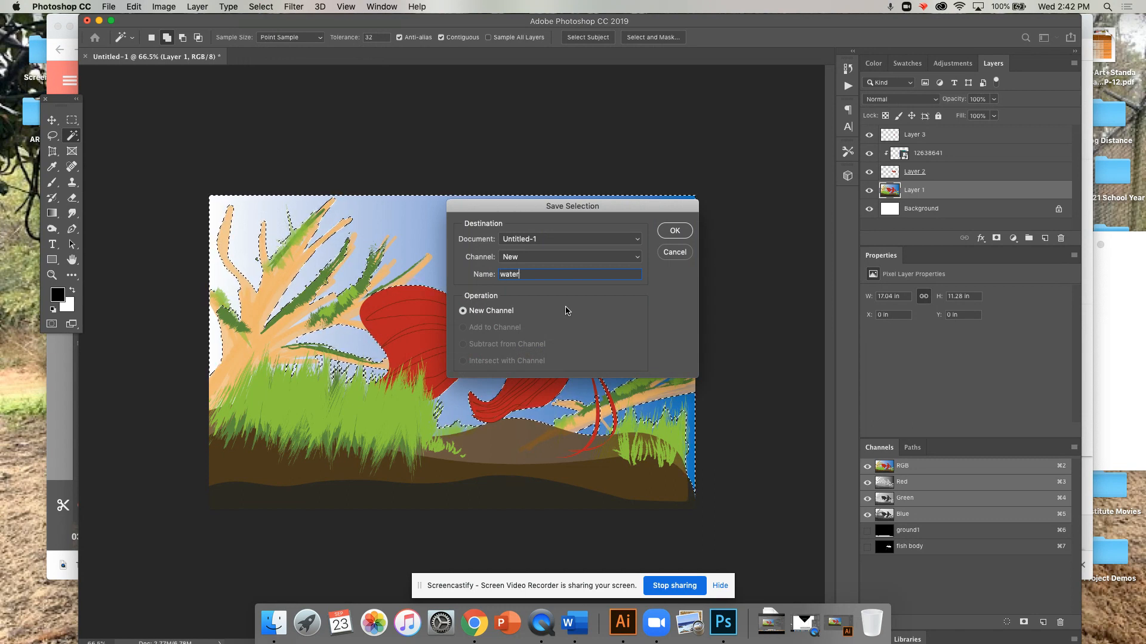
left_click(684, 233)
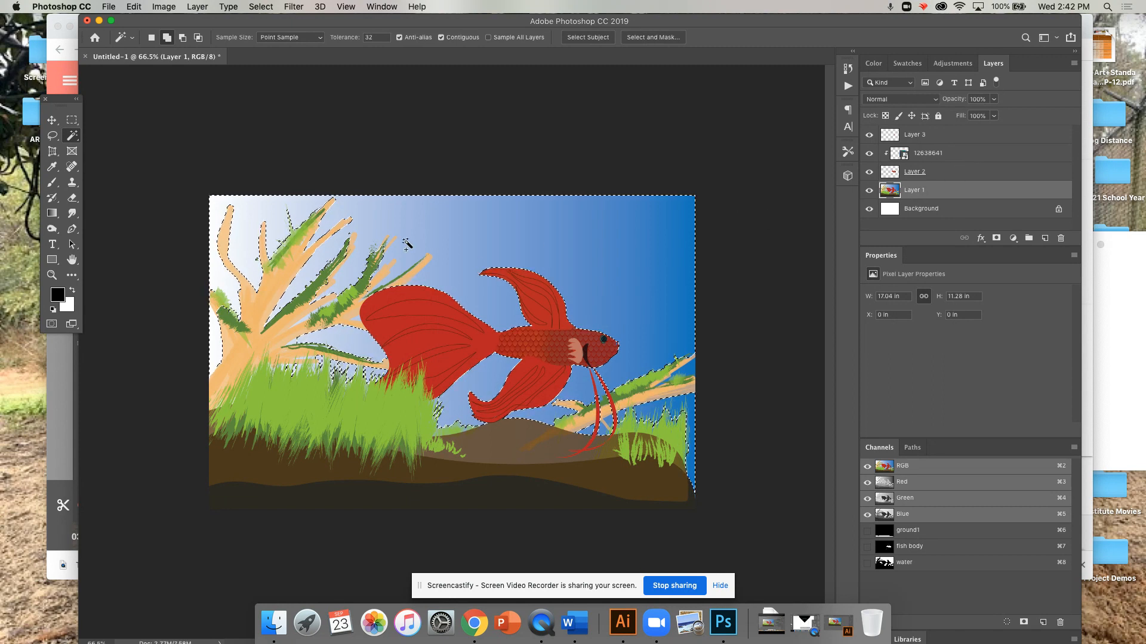
Clear the selection, reload the saved "water" selection and copy that area of Layer 1 onto a new layer
left_click(72, 121)
left_click(192, 95)
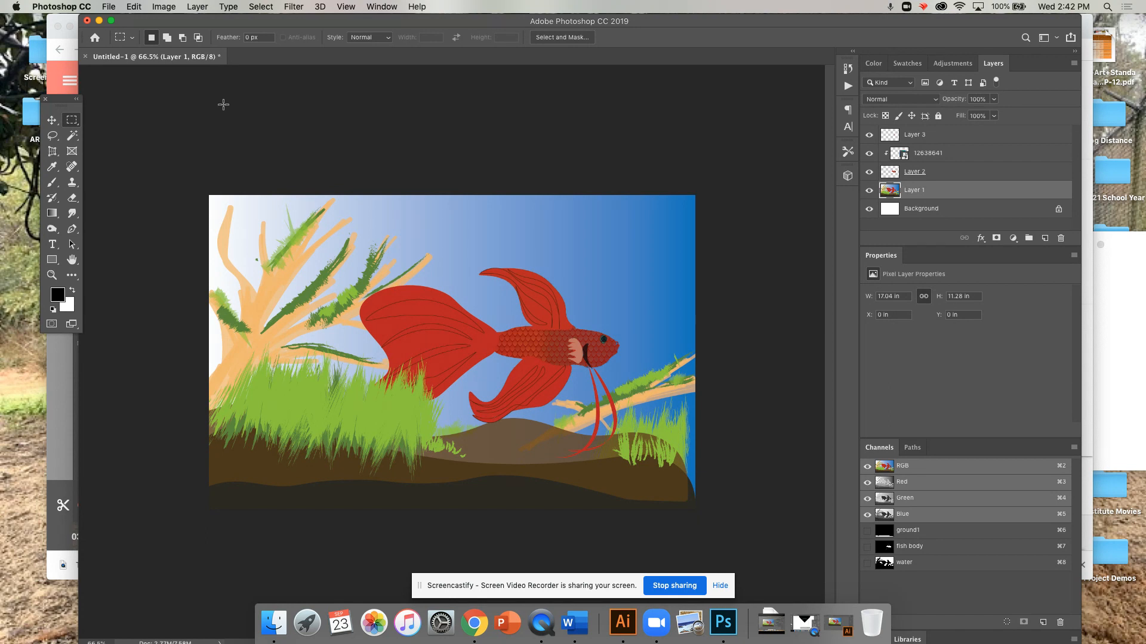
left_click(269, 10)
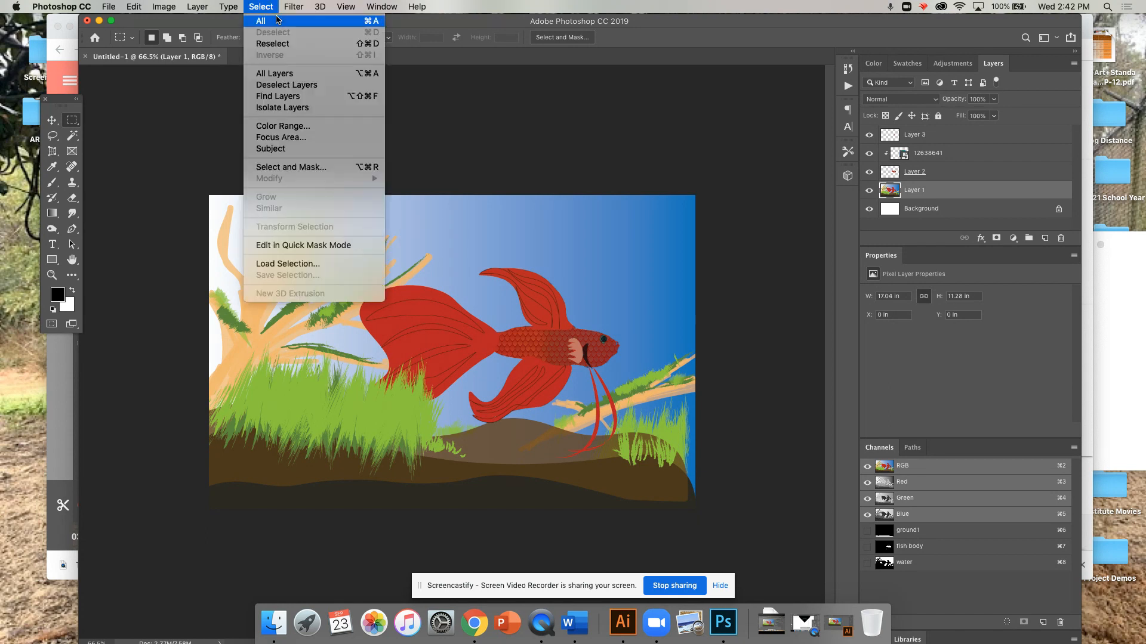
left_click(340, 266)
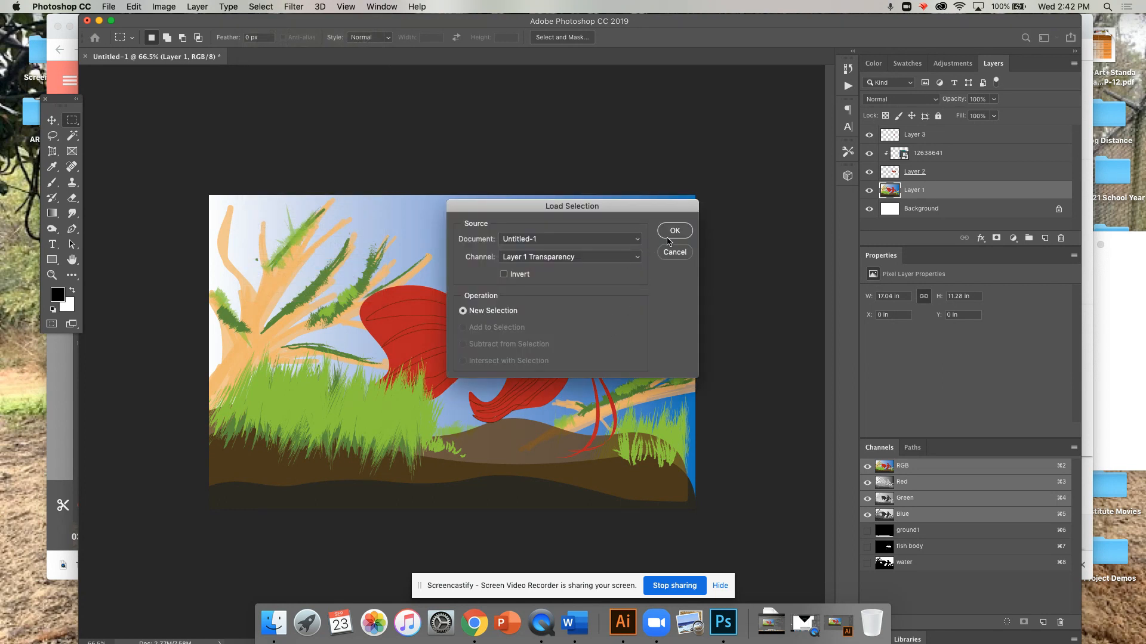
left_click(637, 260)
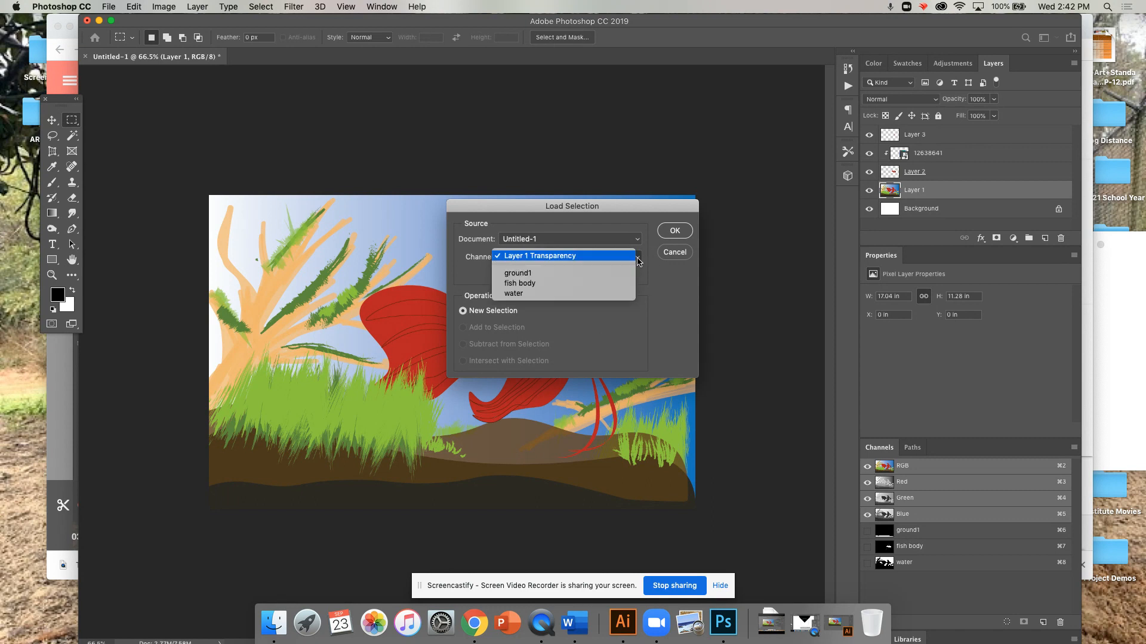
left_click(583, 294)
left_click(683, 231)
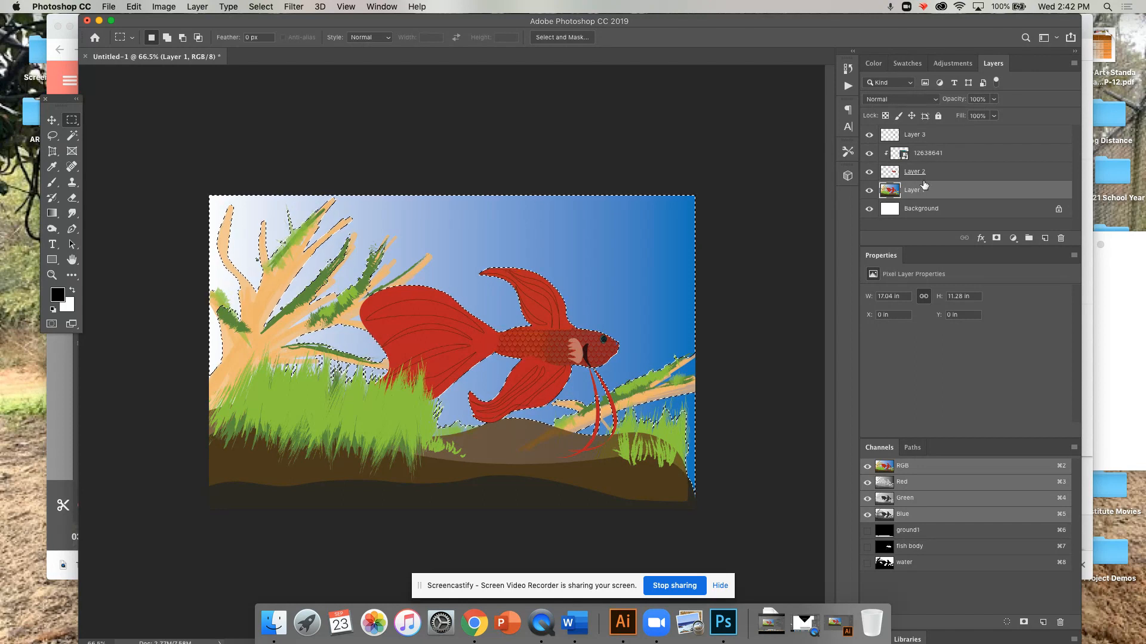
key("super+c")
key("super+v")
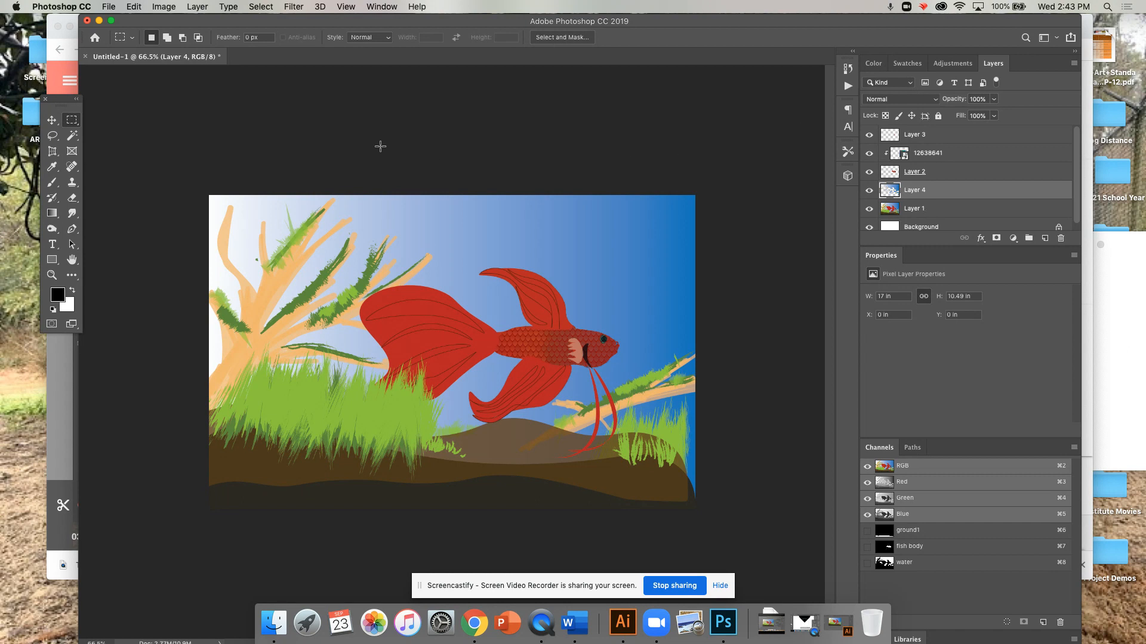
Place the texture rm28-brushpaint-poy-257_2.jpg above Layer 4 and enlarge it to about 131% so it covers the whole canvas
left_click(108, 7)
left_click(195, 225)
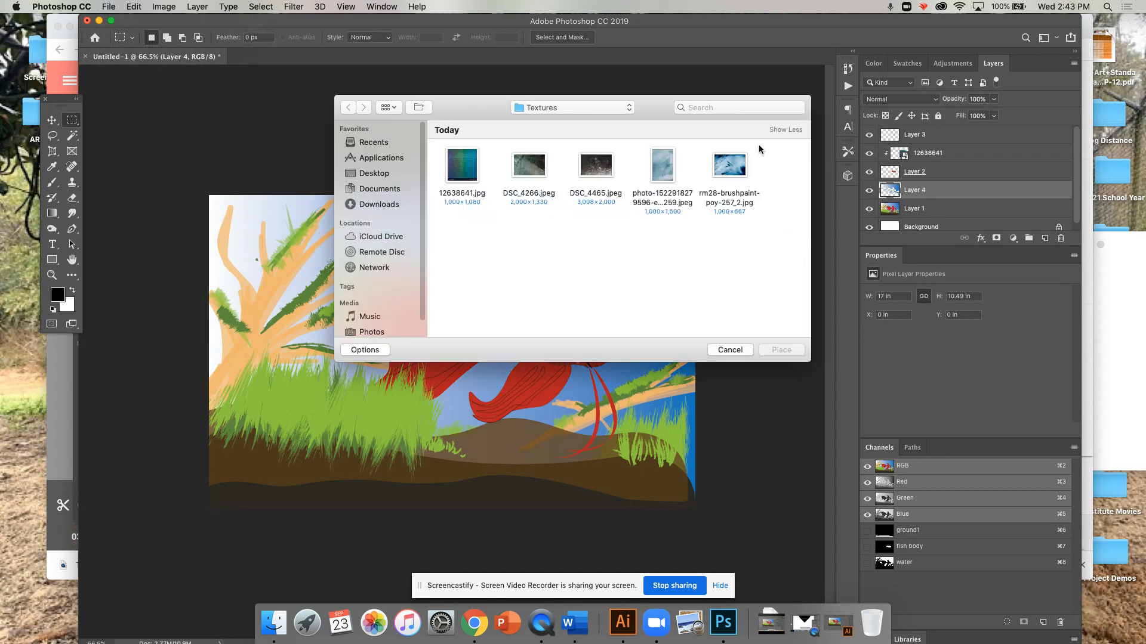
left_click(732, 165)
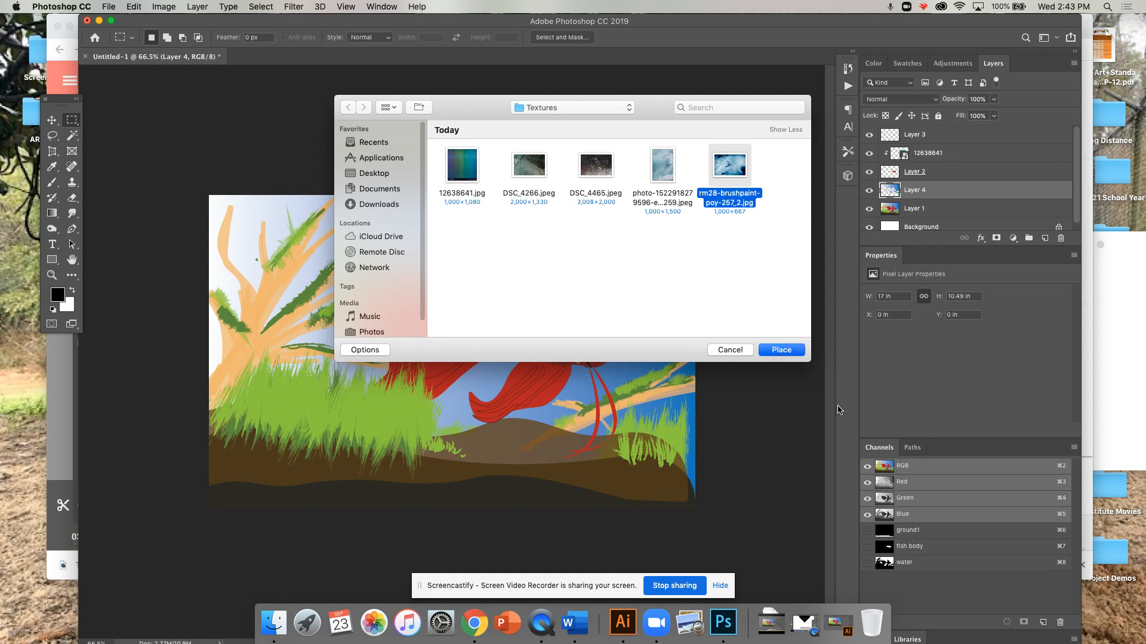
key("Return")
left_click_drag(394, 352, 354, 317)
mouse_move(650, 452)
left_mouse_down()
mouse_move(716, 460)
mouse_move(655, 410)
mouse_move(583, 389)
left_mouse_up()
mouse_move(574, 431)
left_mouse_down()
mouse_move(657, 418)
mouse_move(731, 489)
left_mouse_up()
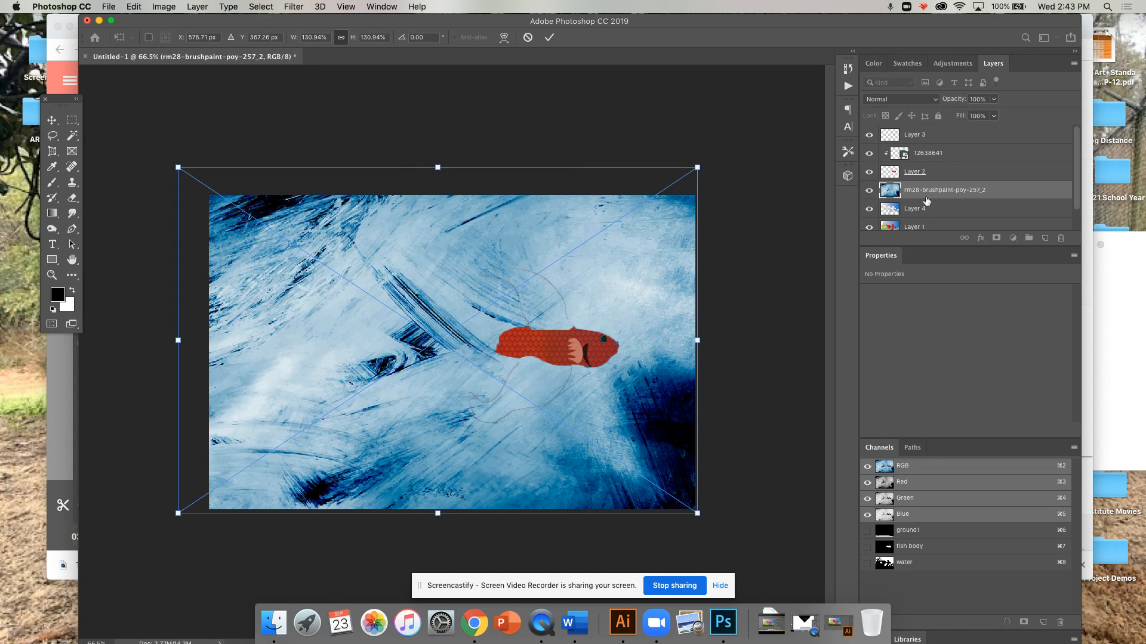
key("Return")
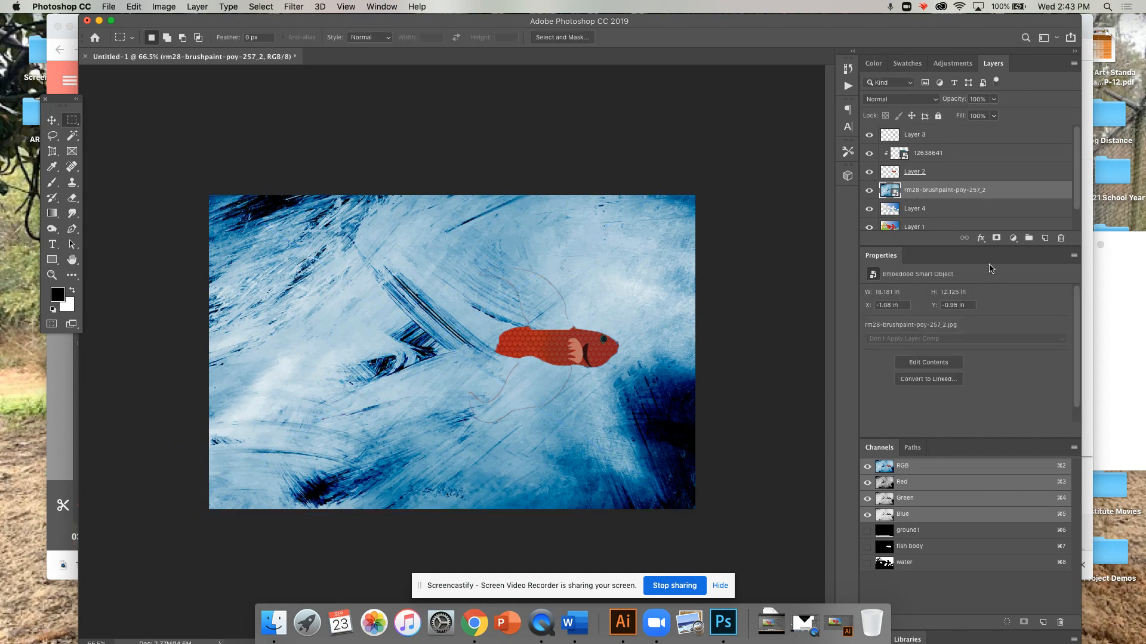
Clip the rm28-brushpaint-poy-257_2 texture to the copied water layer with a clipping mask
left_click(952, 191, "super")
left_click(953, 191)
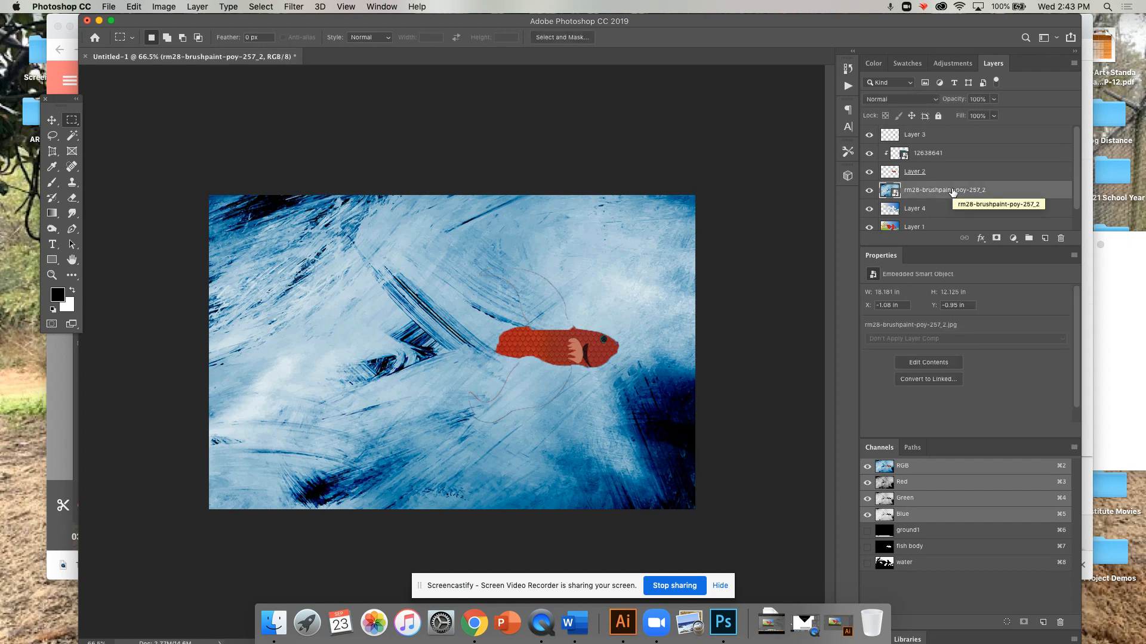
right_click(953, 191)
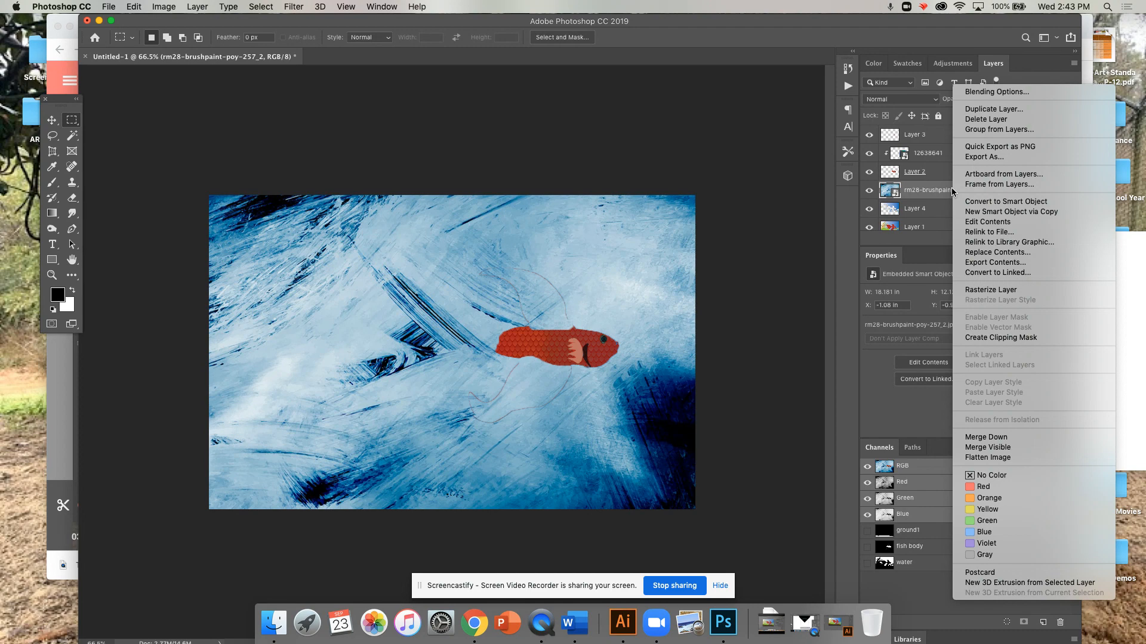
left_click(1000, 338)
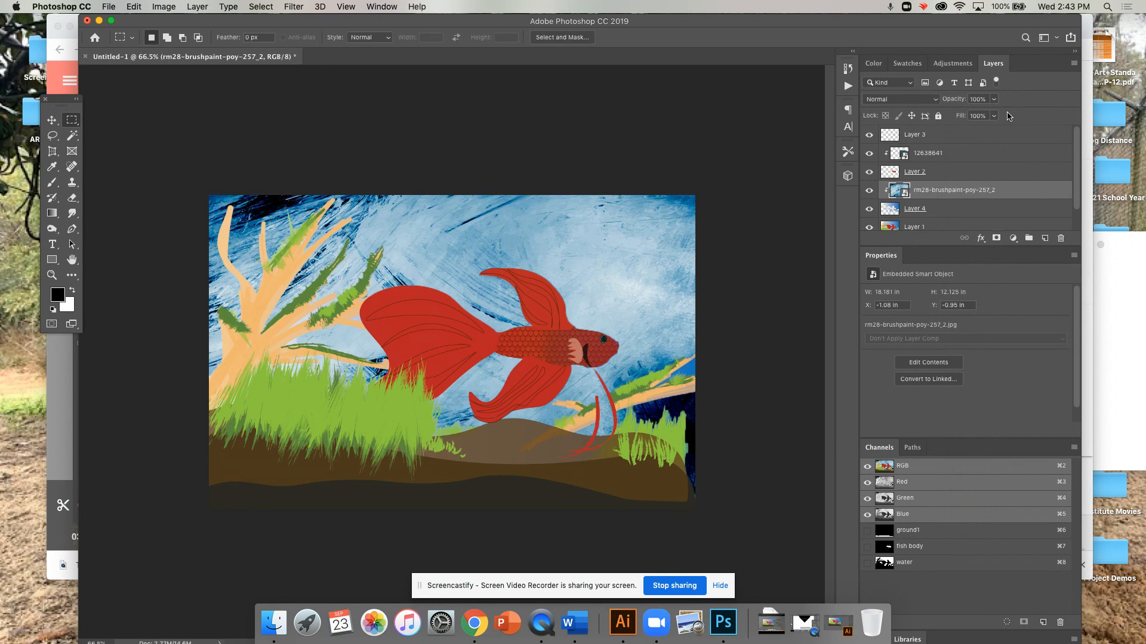
Preview blend modes on the water texture, keep it at Normal and set its opacity to 85%
left_click(934, 99)
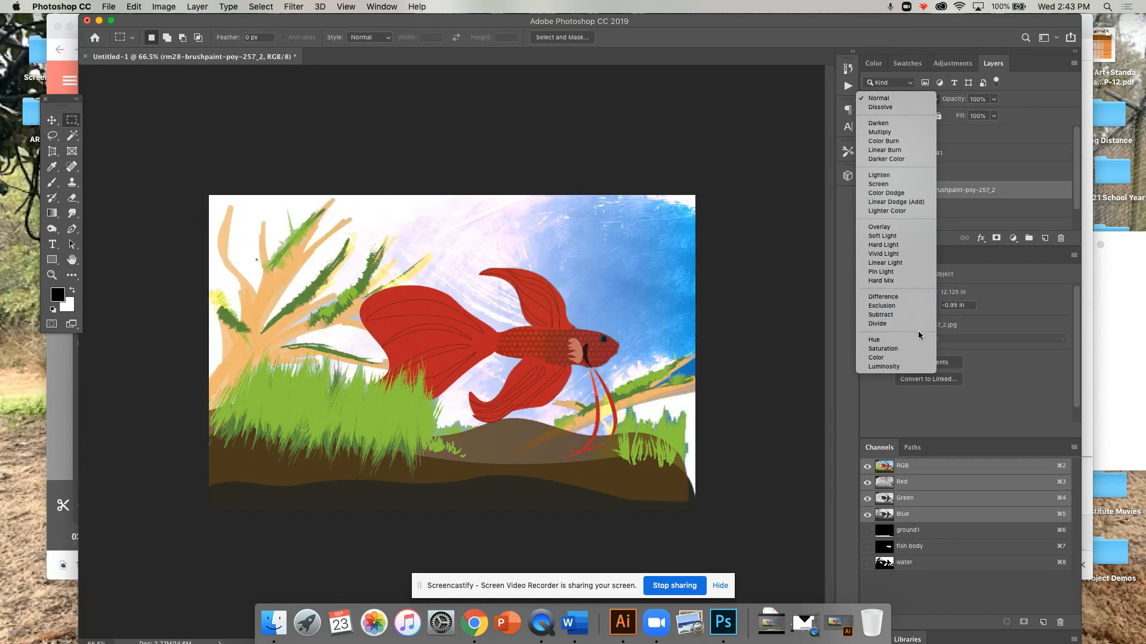
left_click(905, 99)
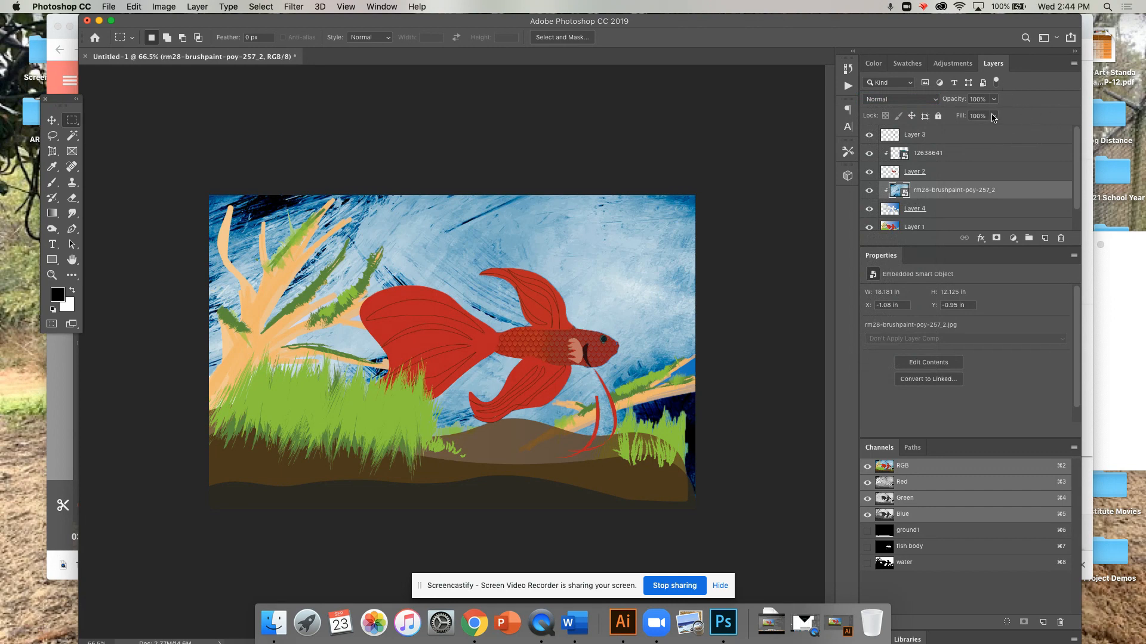
mouse_move(994, 100)
left_mouse_down()
mouse_move(977, 134)
mouse_move(985, 115)
left_mouse_up()
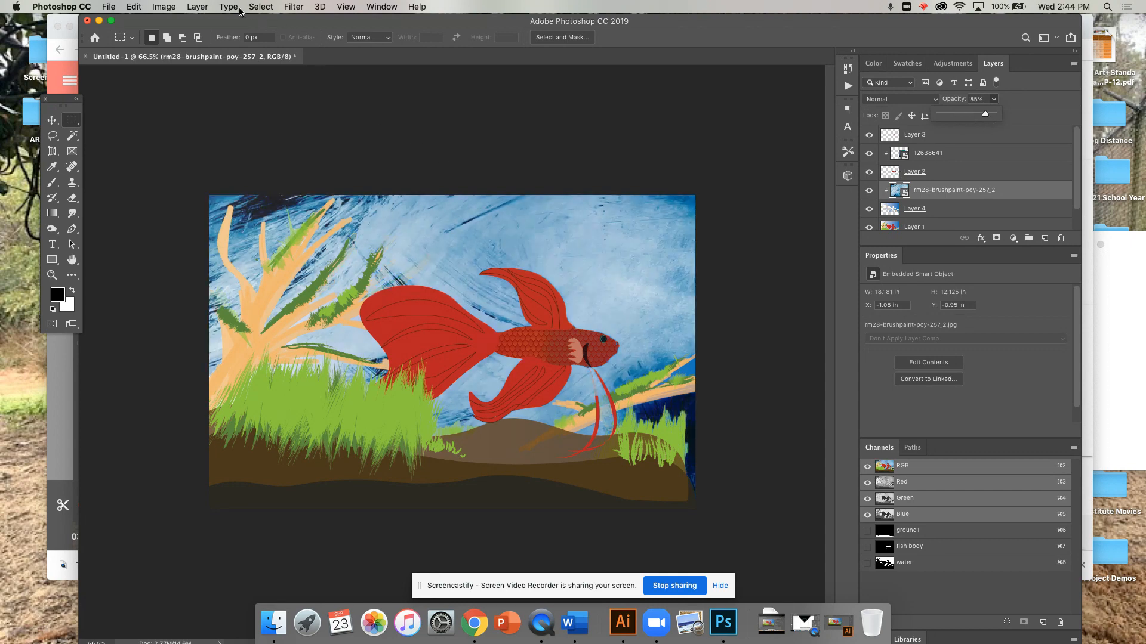
Darken the rm28-brushpaint-poy-257_2 water texture with a Brightness/Contrast adjustment of brightness -61 and contrast -17
left_click(163, 6)
mouse_move(194, 42)
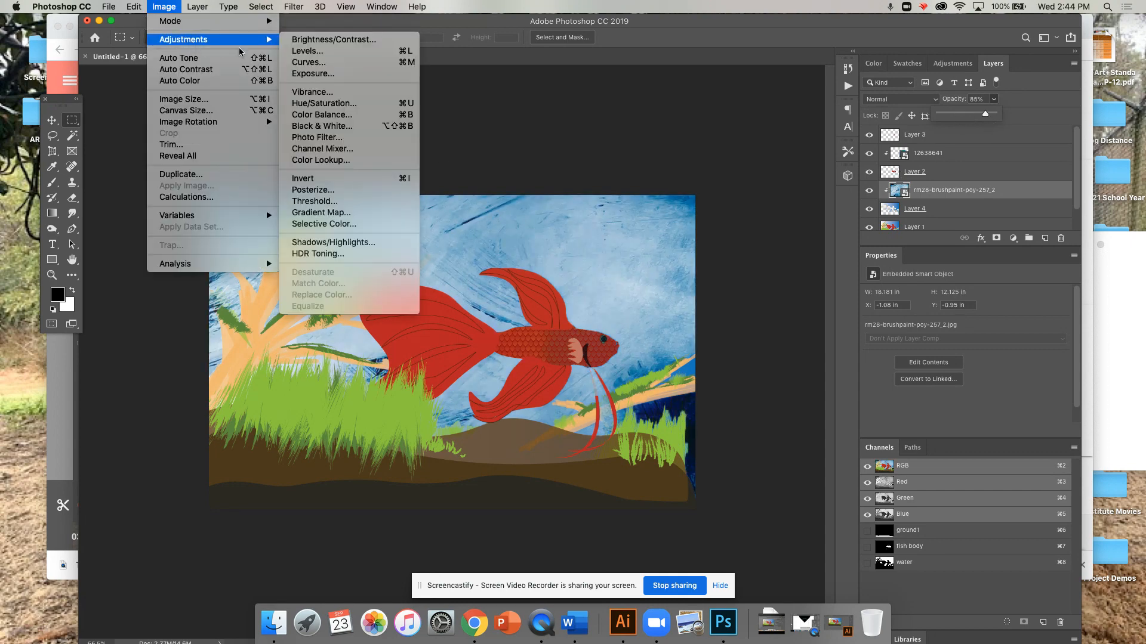
left_click(334, 39)
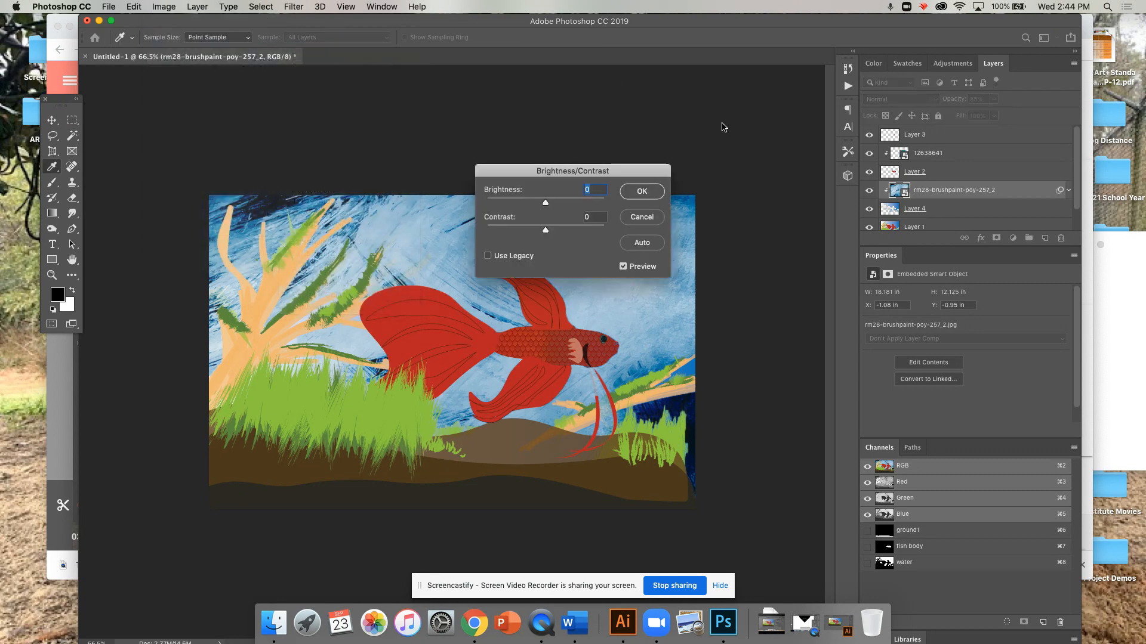
left_click_drag(575, 172, 704, 148)
left_click_drag(674, 207, 660, 180)
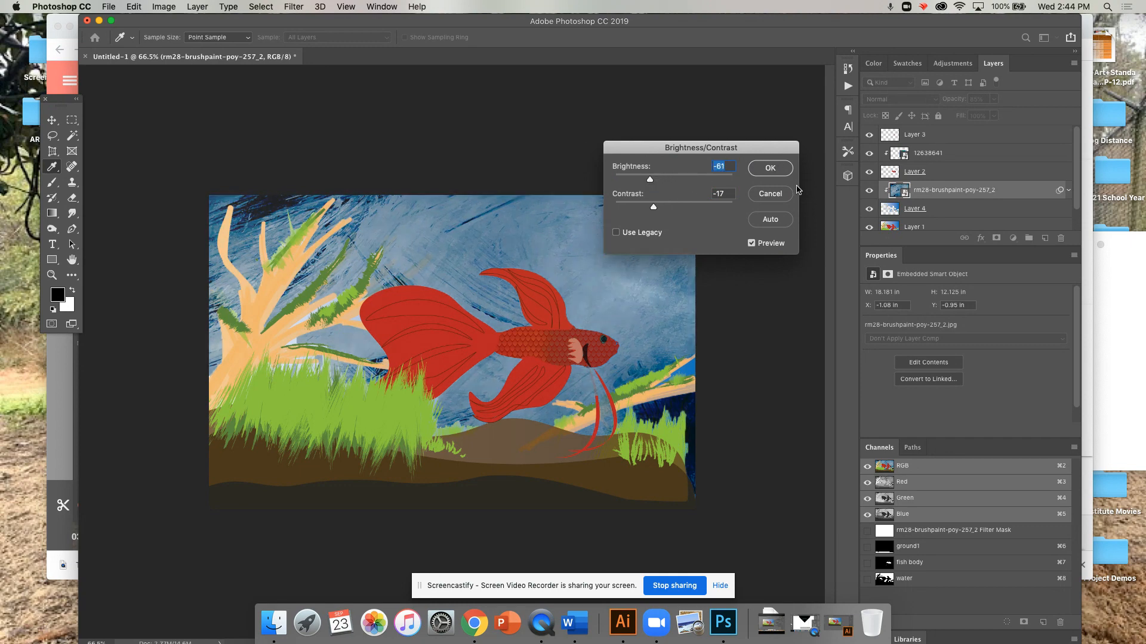
left_click(770, 168)
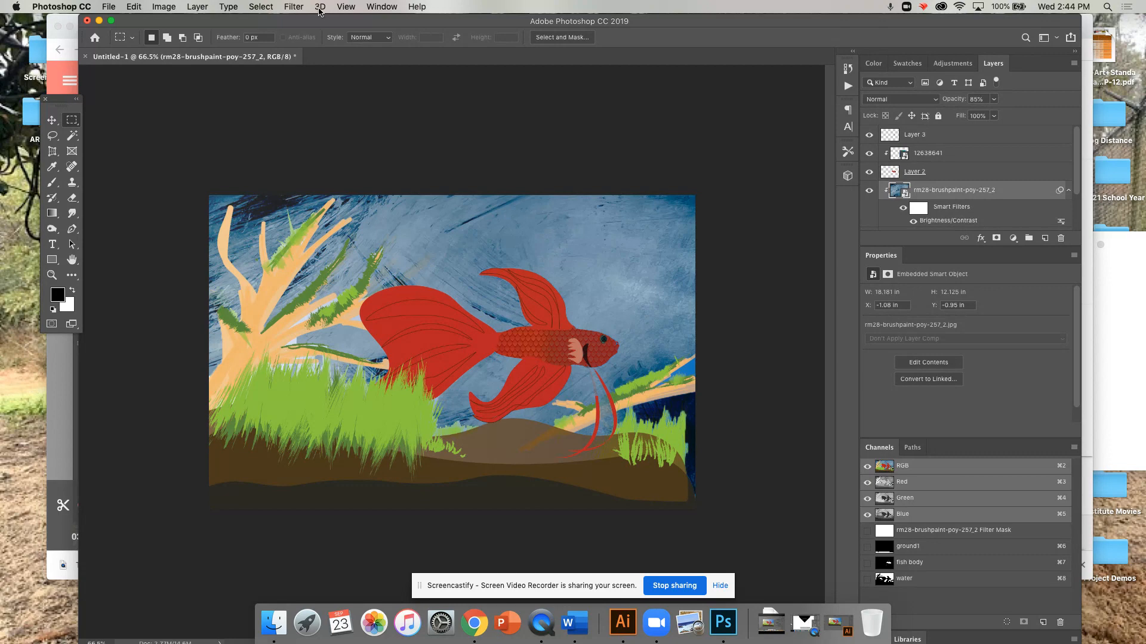
Load the saved "ground1" selection as a new selection
left_click(266, 8)
mouse_move(196, 8)
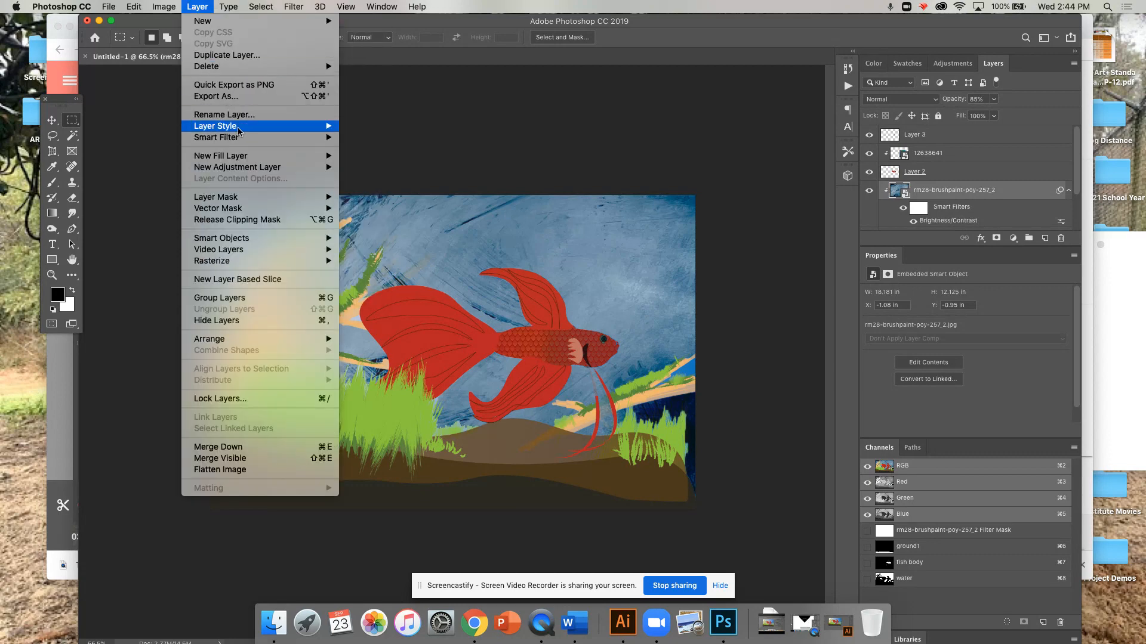
mouse_move(266, 10)
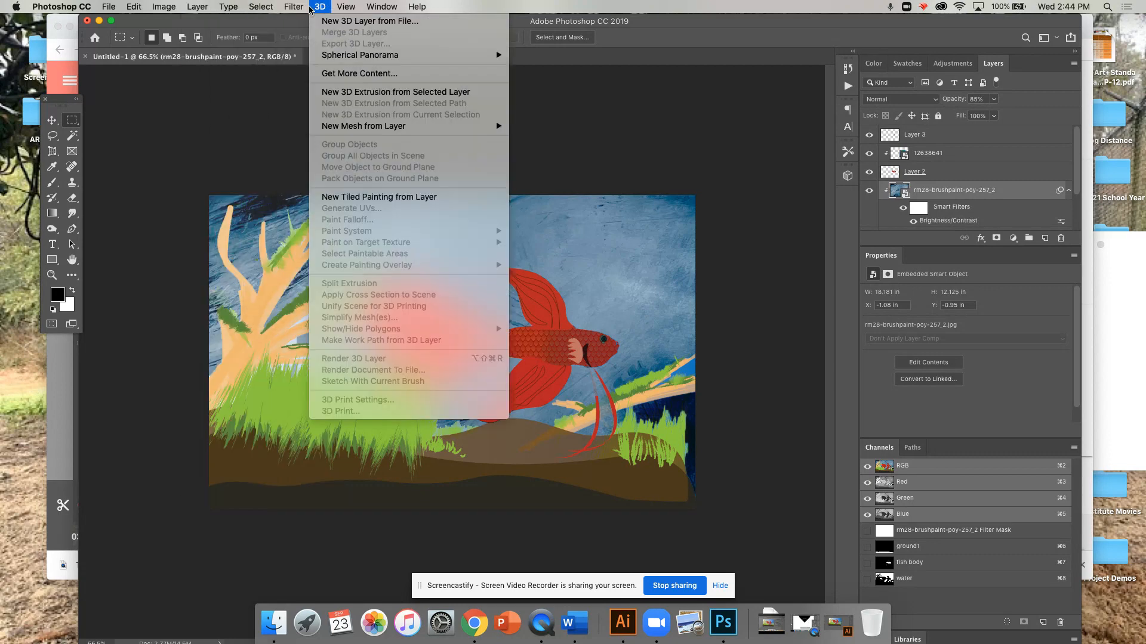
mouse_move(346, 12)
left_click(303, 264)
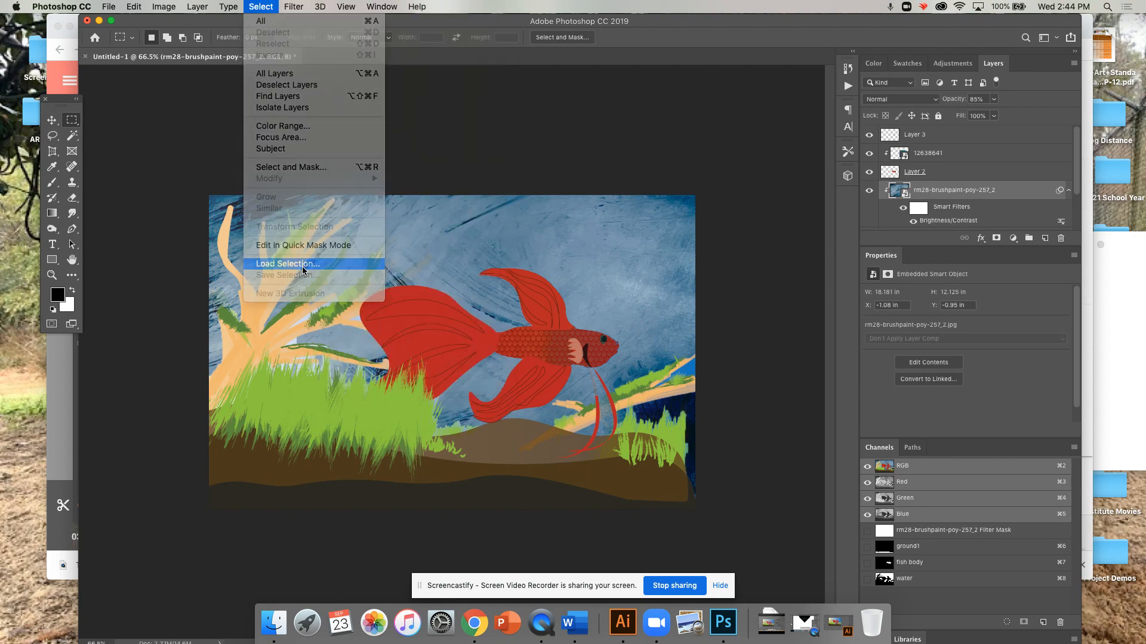
left_click(636, 239)
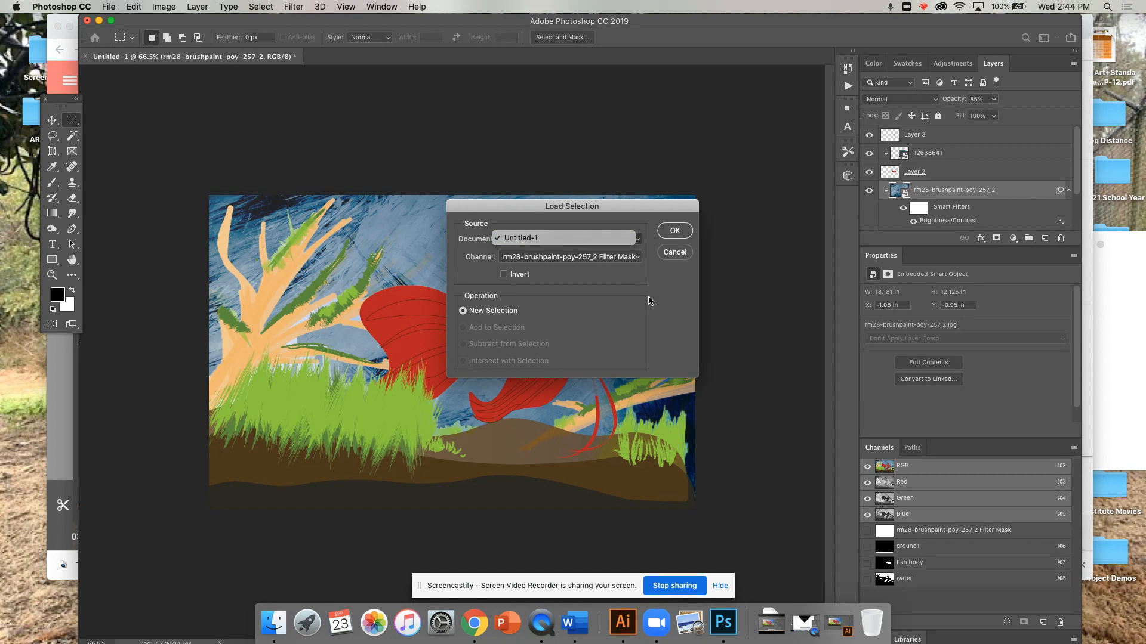
left_click(659, 322)
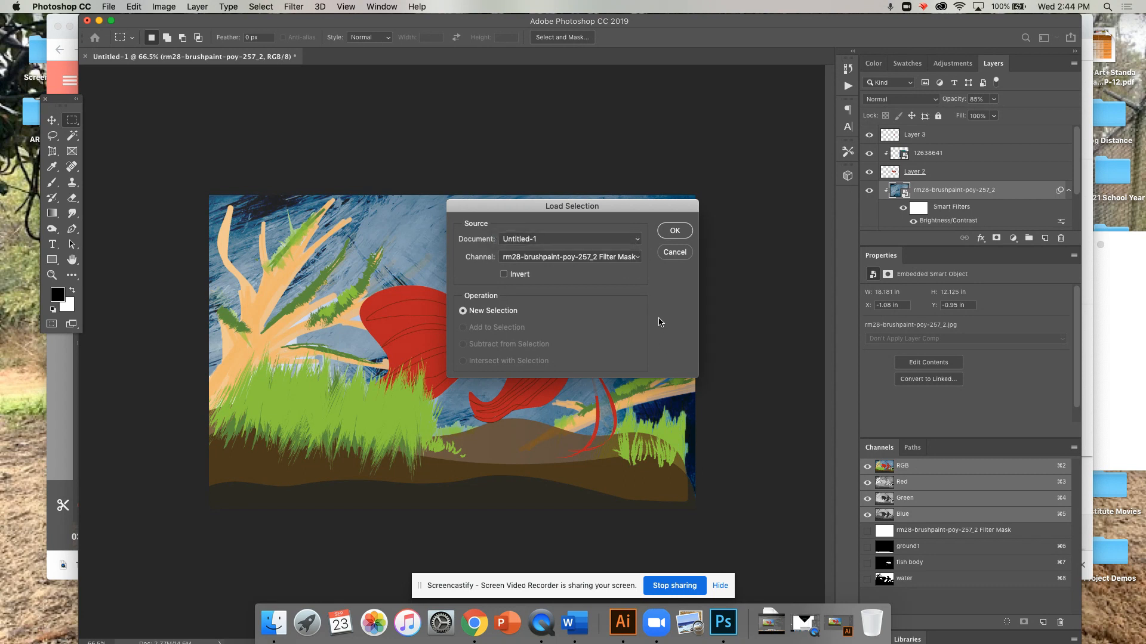
left_click(640, 257)
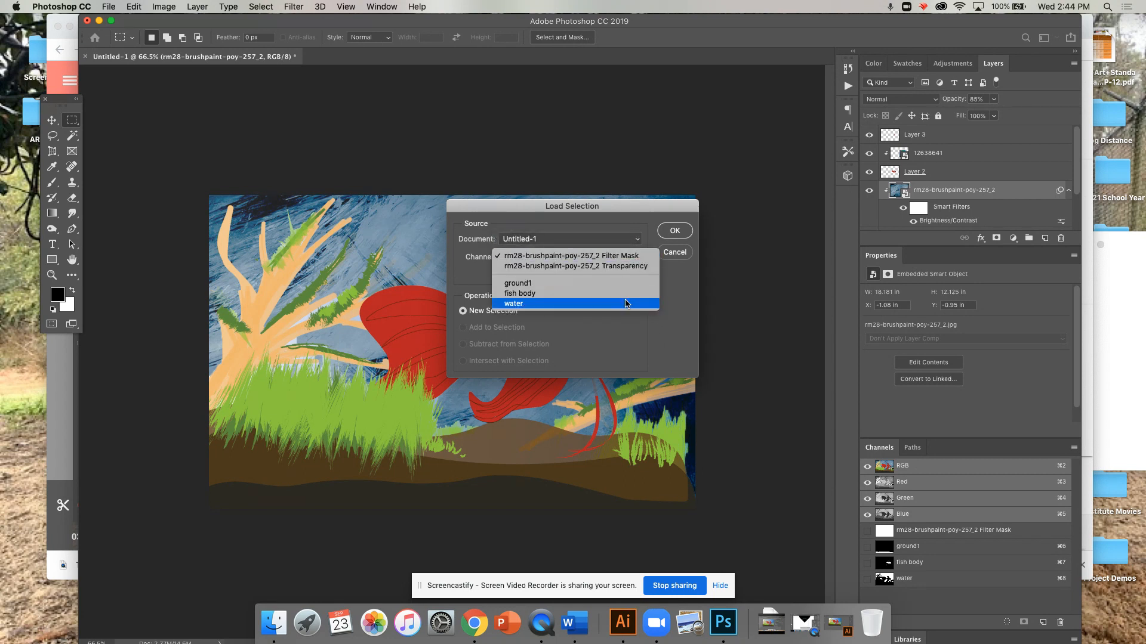
left_click(625, 283)
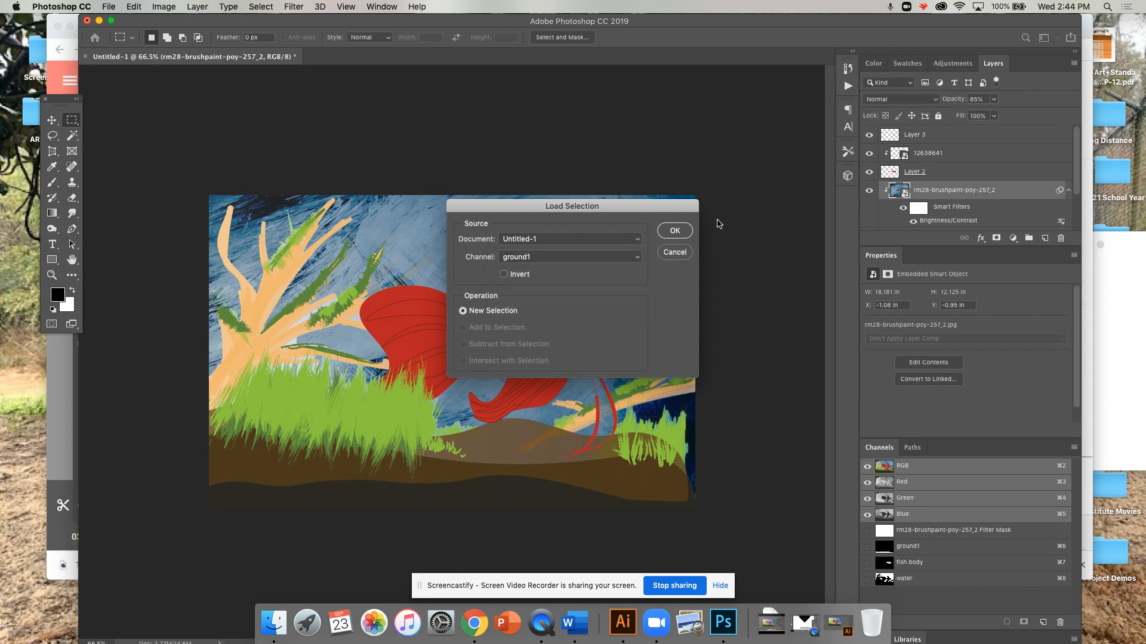
left_click(674, 231)
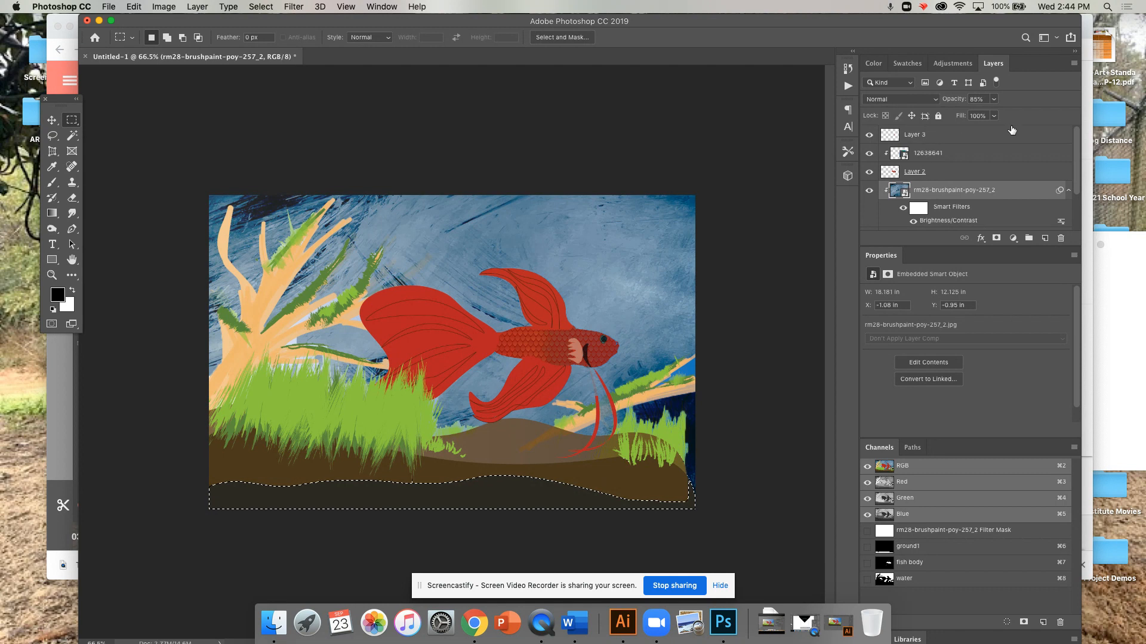
Copy the selected ground area of Layer 1 onto a new layer
scroll(1077, 142, "down", 3)
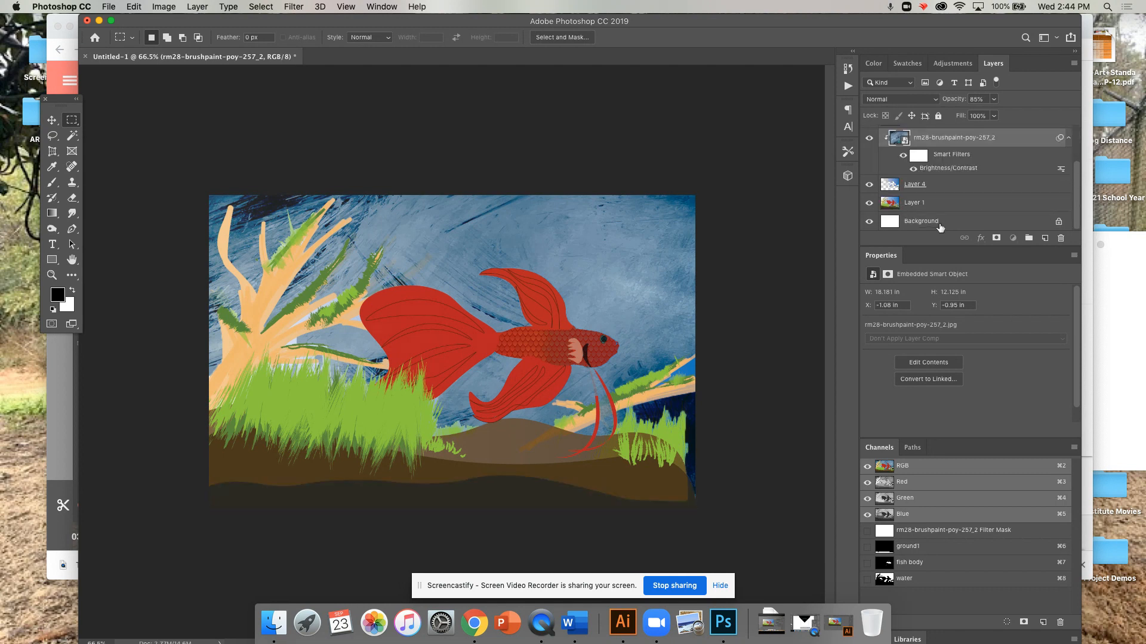
left_click(888, 202)
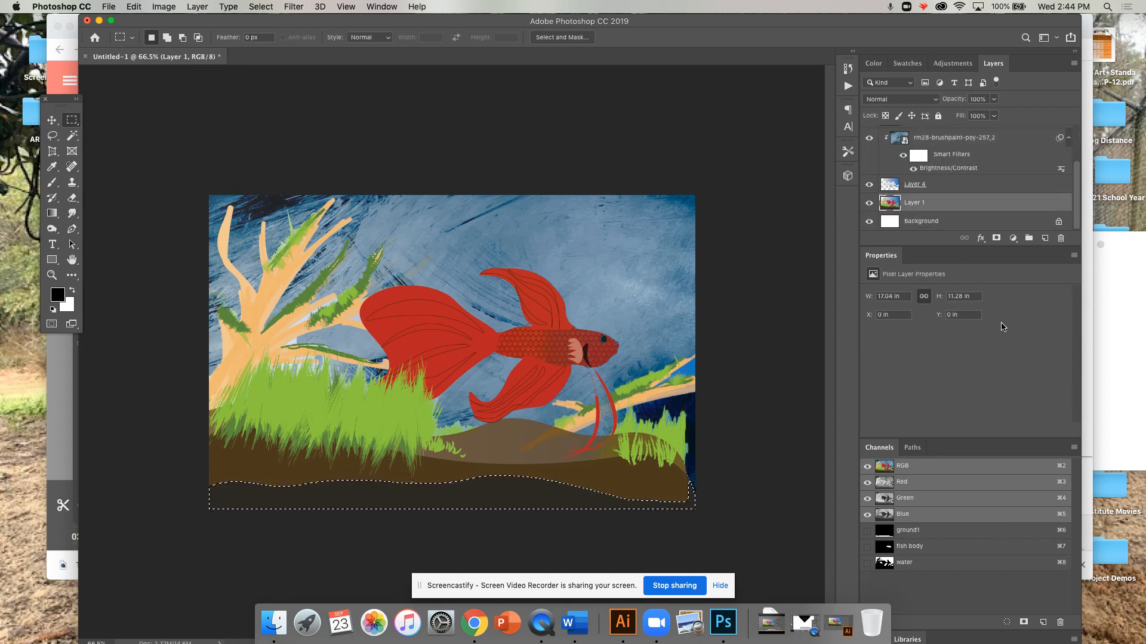
key("super+v")
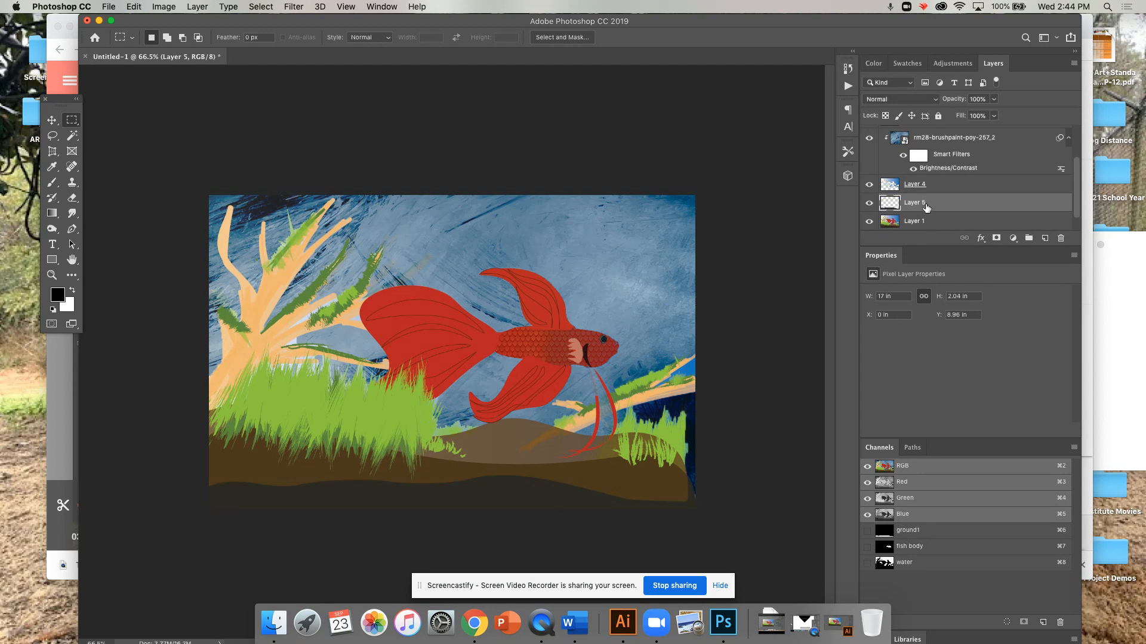
Place the texture DSC_4465.jpeg from the Textures folder as an embedded image above Layer 5
left_click(109, 6)
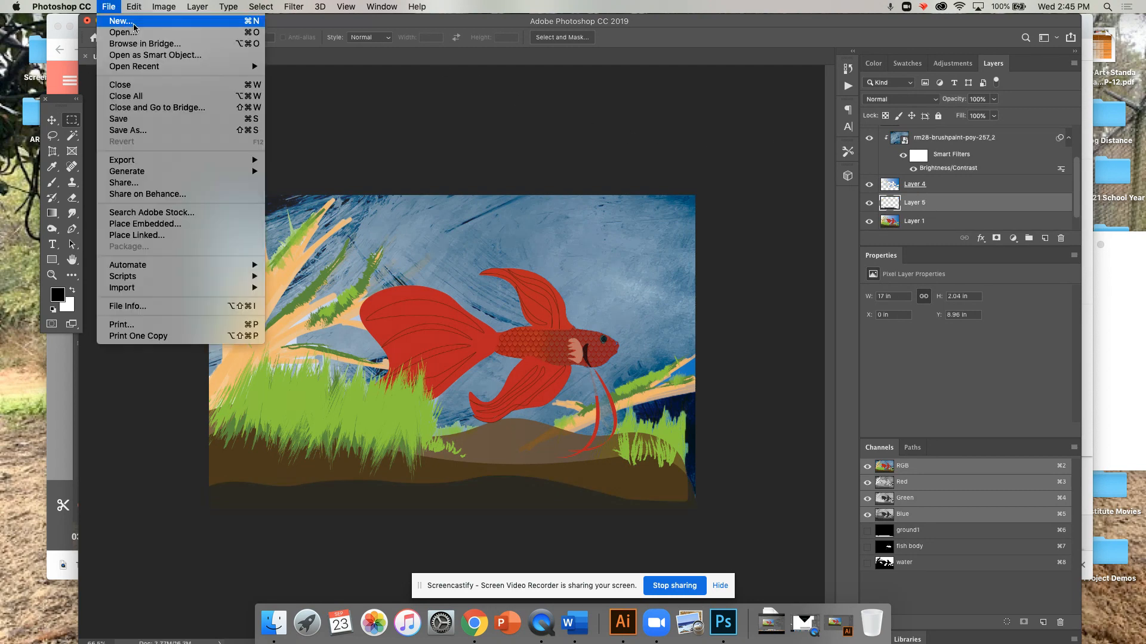
mouse_move(182, 172)
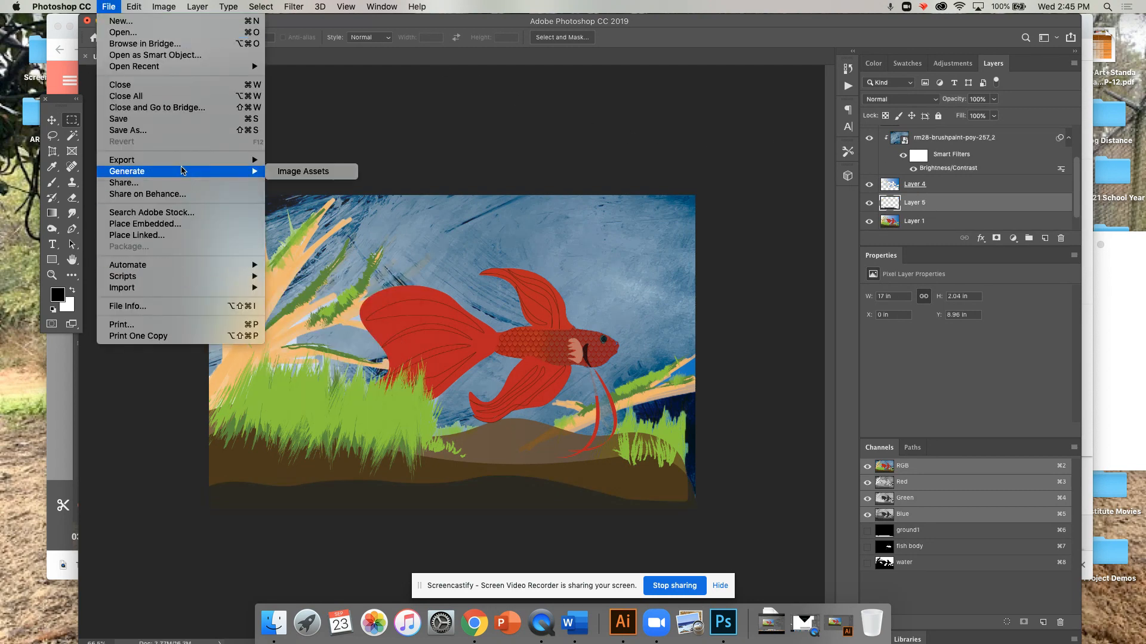
left_click(205, 223)
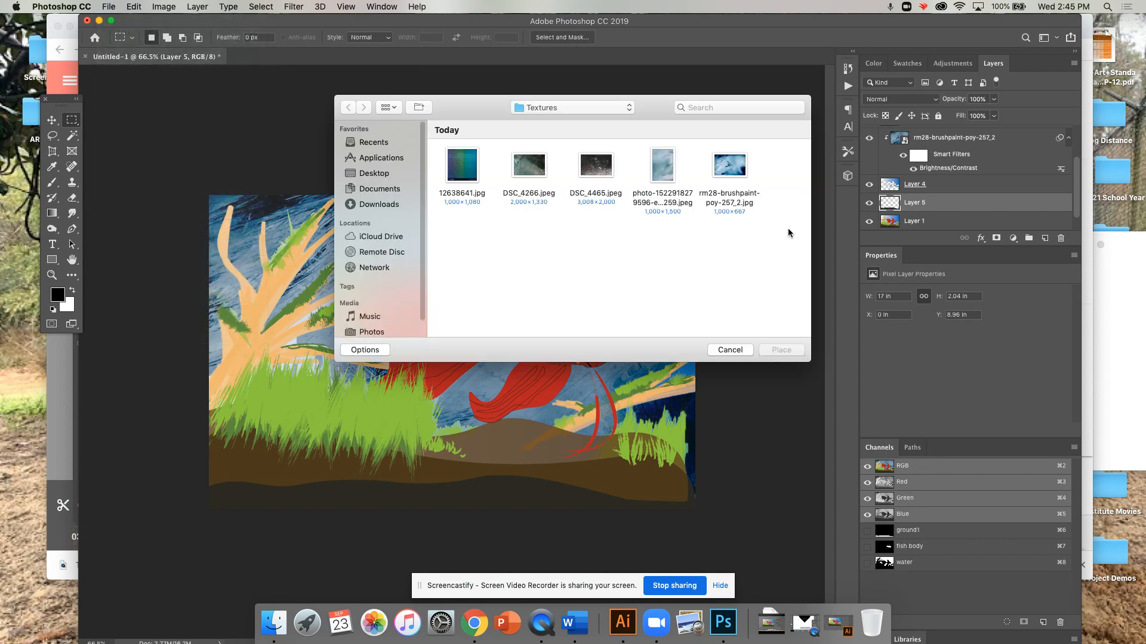
left_click(606, 163)
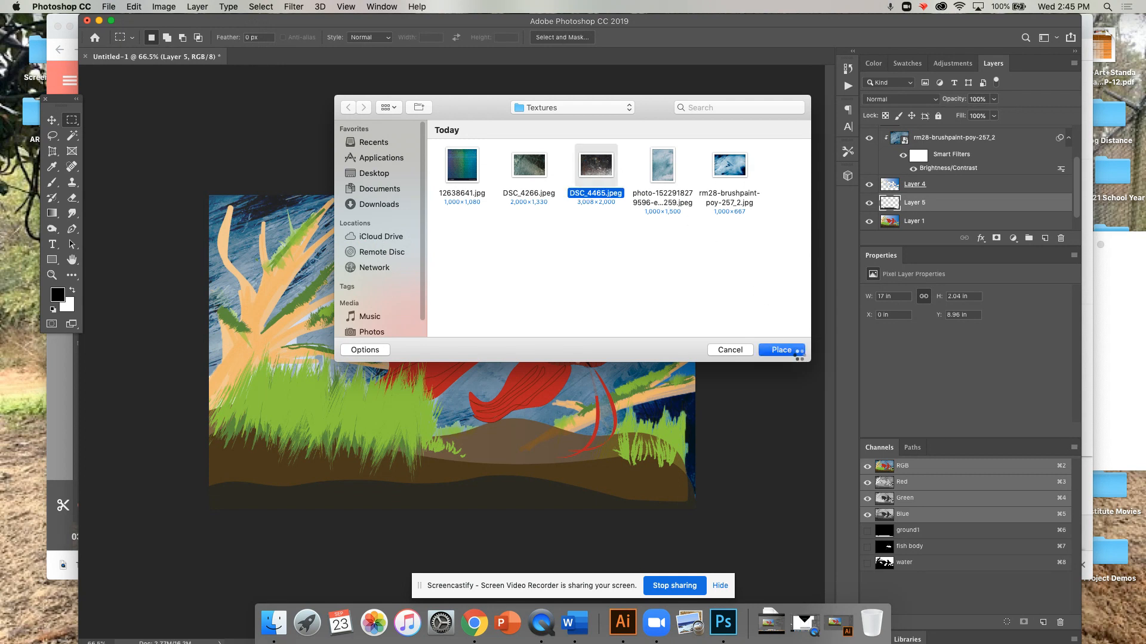
left_click(782, 351)
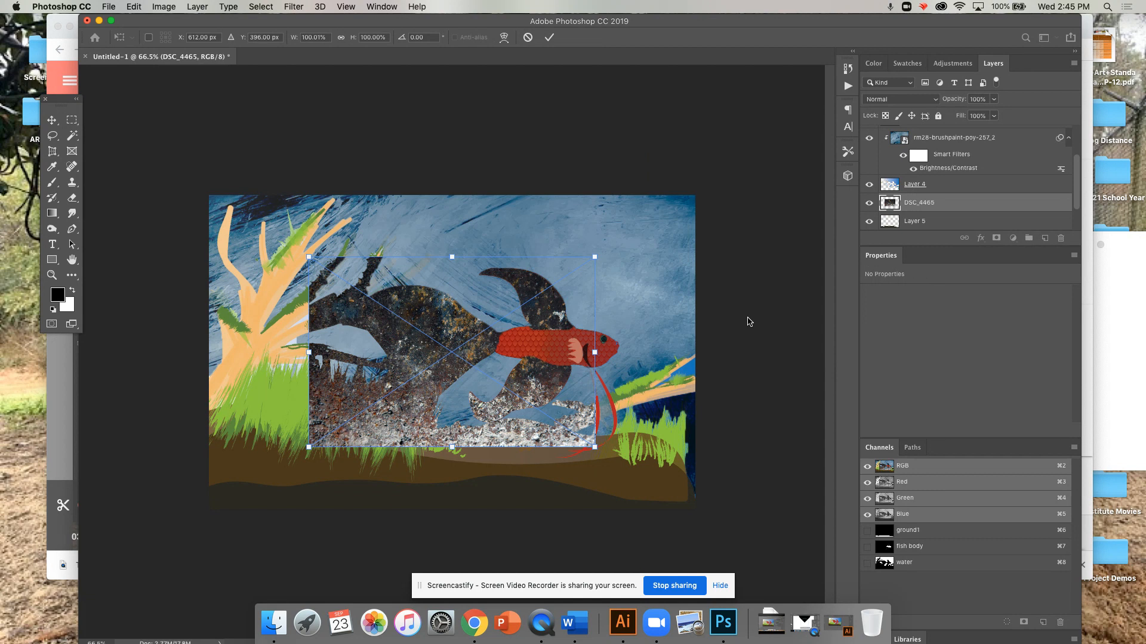
left_click_drag(1074, 179, 1074, 199)
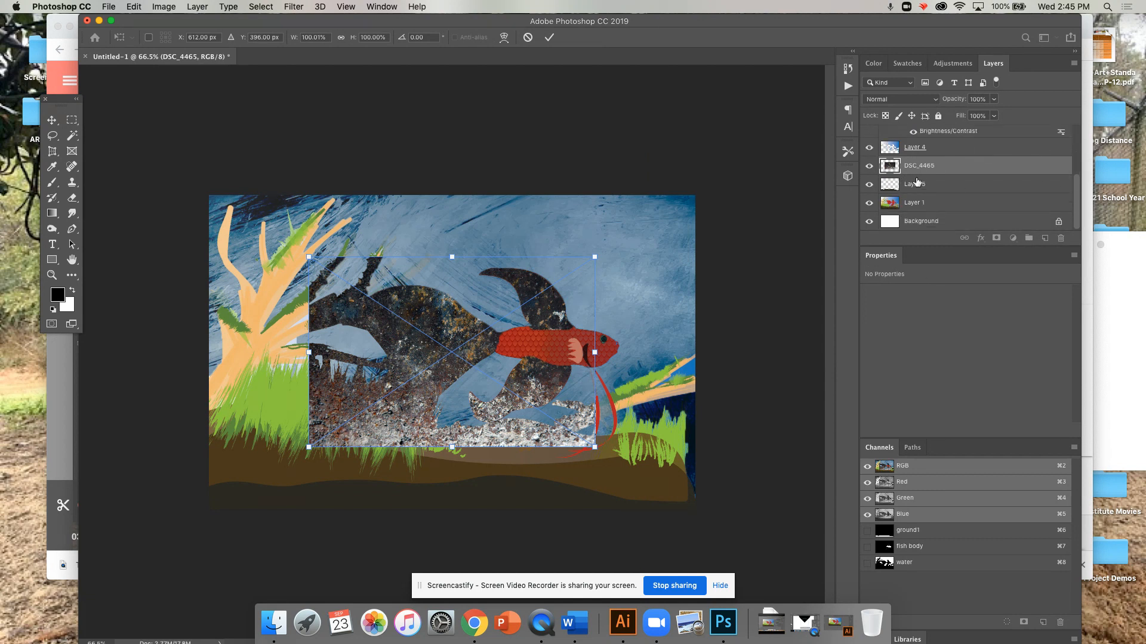
key("Return")
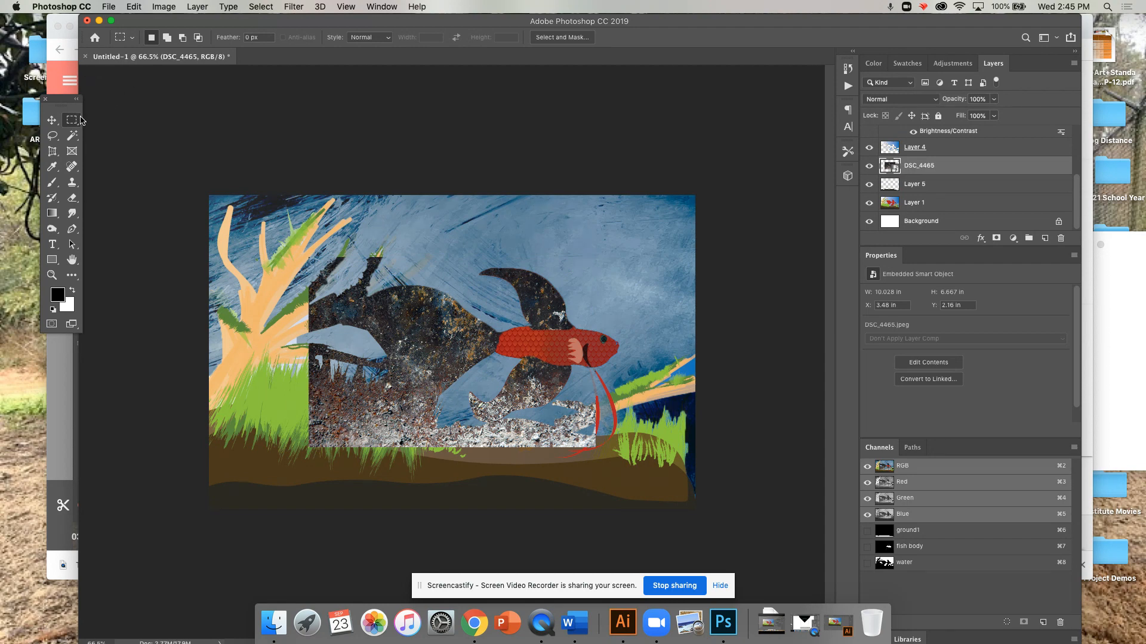
Enlarge the DSC_4465 texture to about 171% to cover the canvas and clip it to the copied ground layer with a clipping mask
key("super+t")
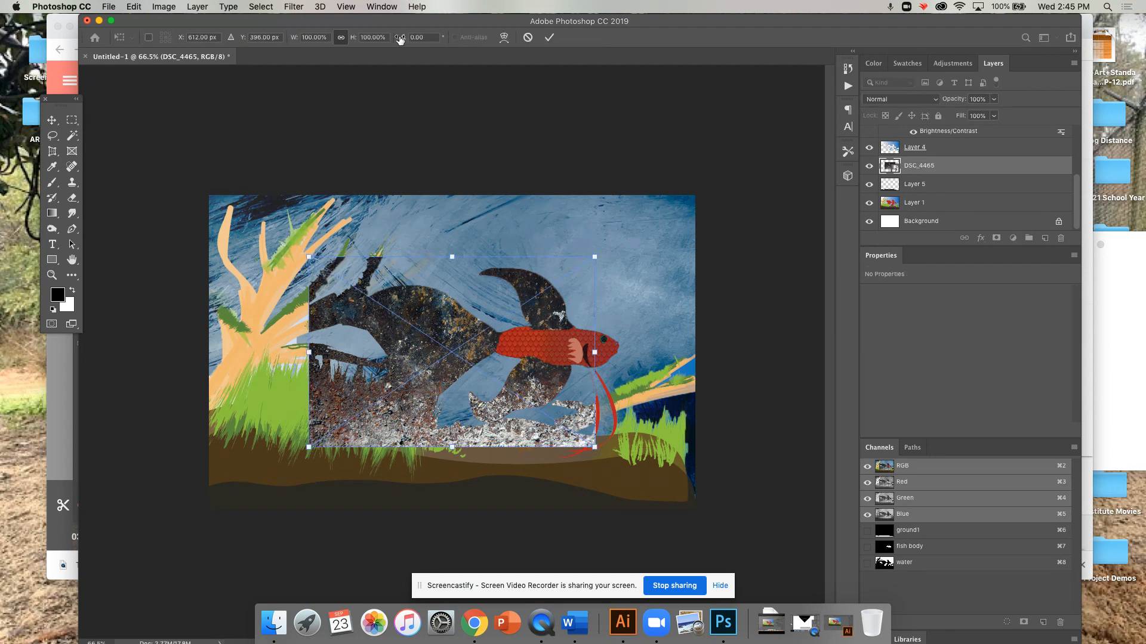
left_click_drag(597, 445, 695, 505)
left_click_drag(404, 486, 292, 486)
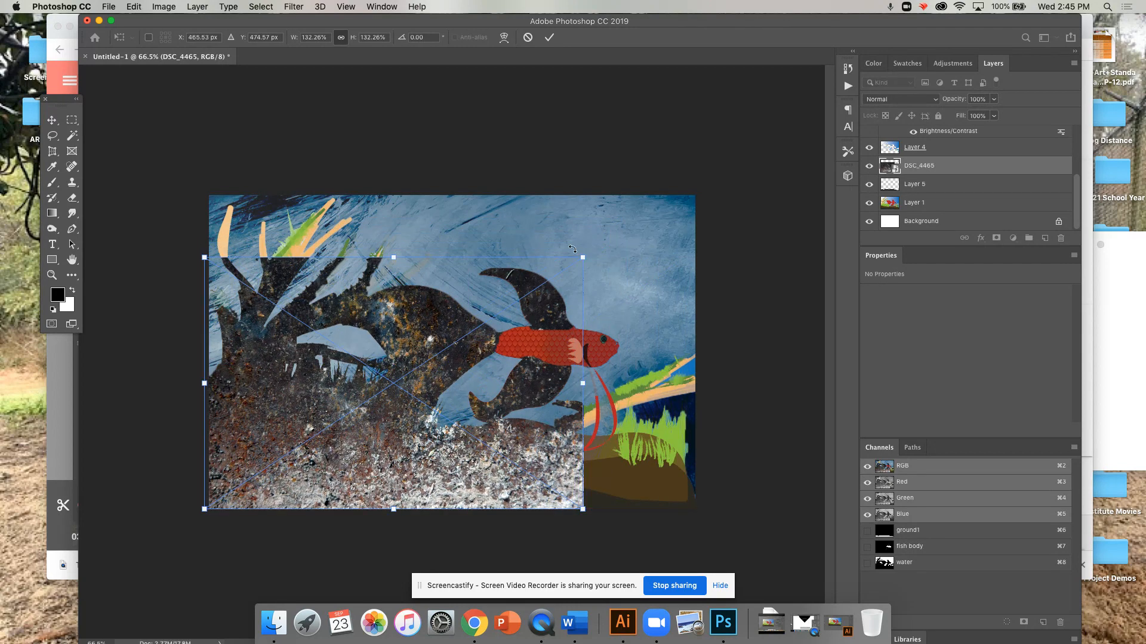
left_click_drag(578, 509, 887, 419)
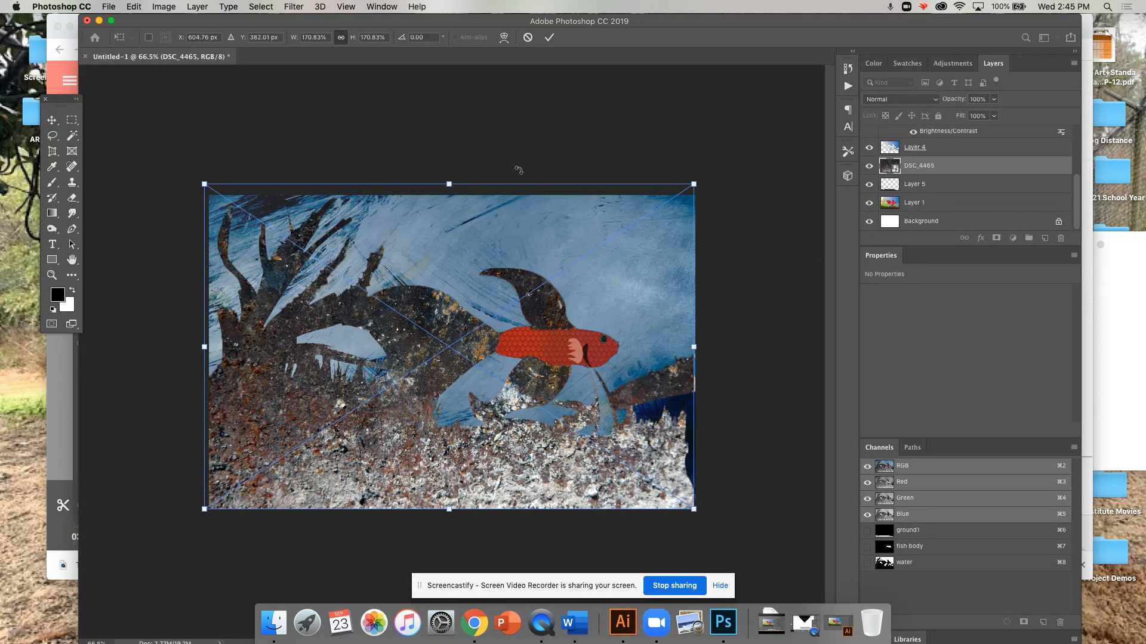
left_click(112, 102)
left_click_drag(124, 110, 128, 114)
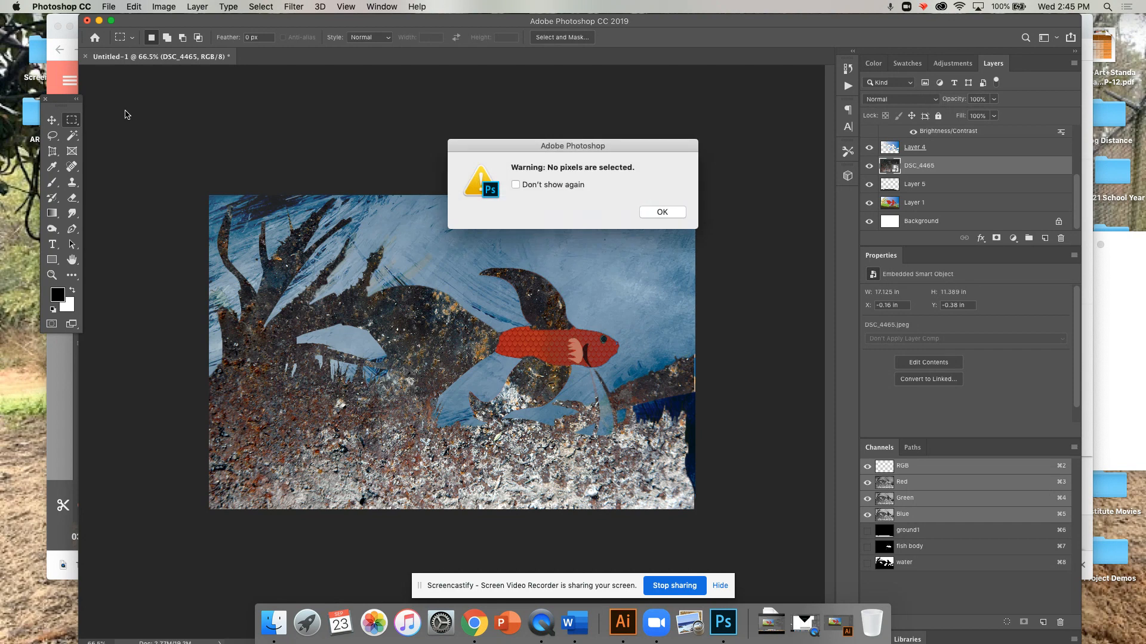
left_click(677, 213)
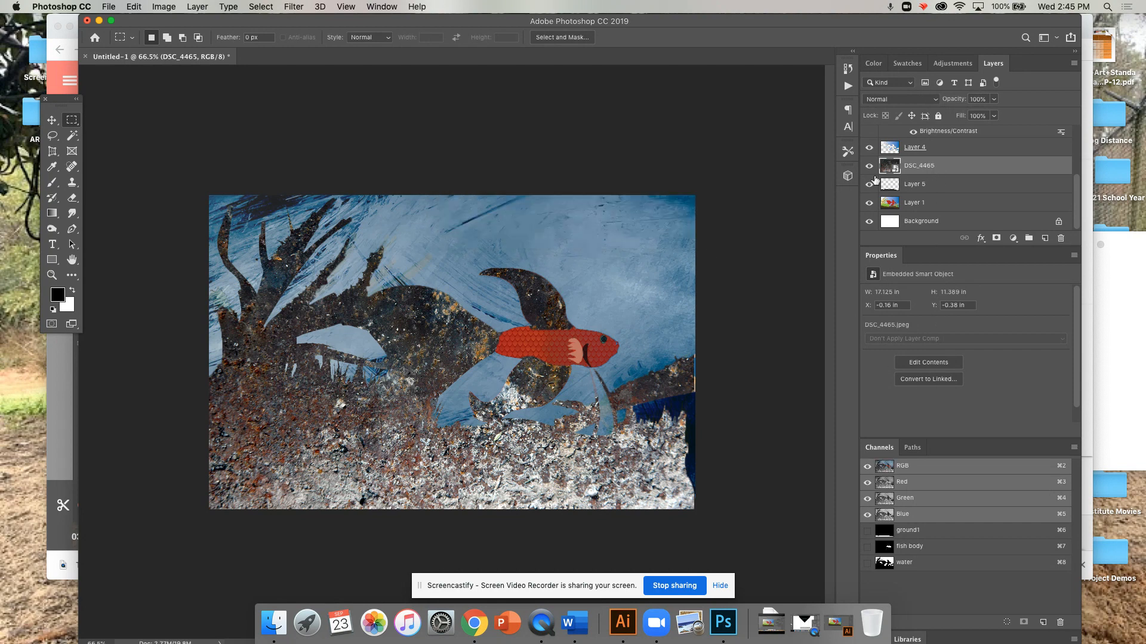
right_click(911, 162)
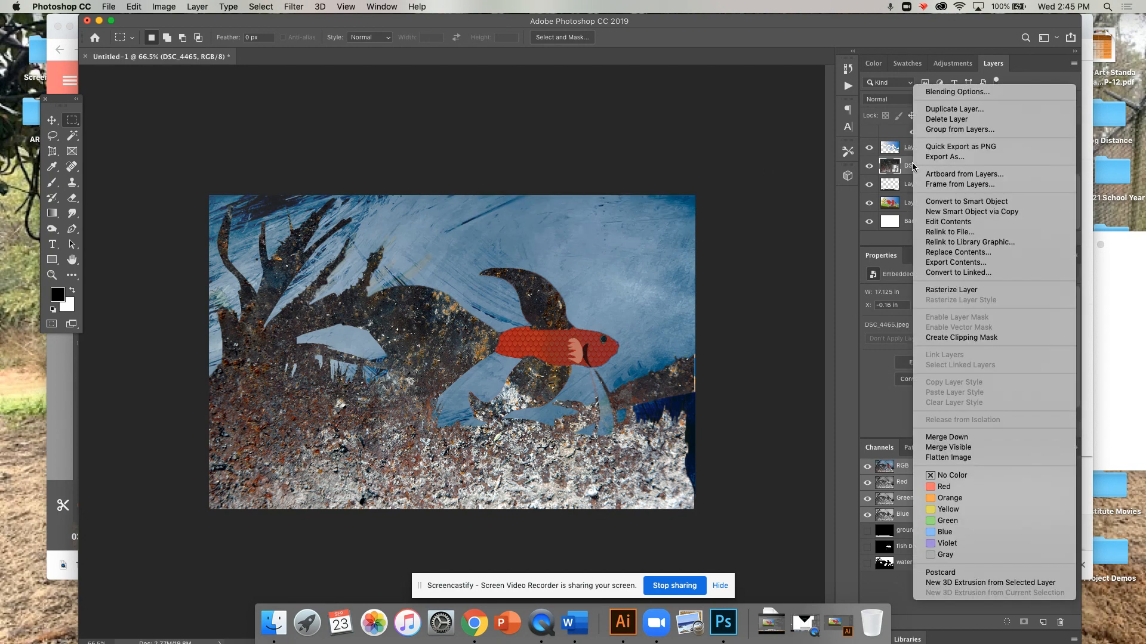
left_click(966, 338)
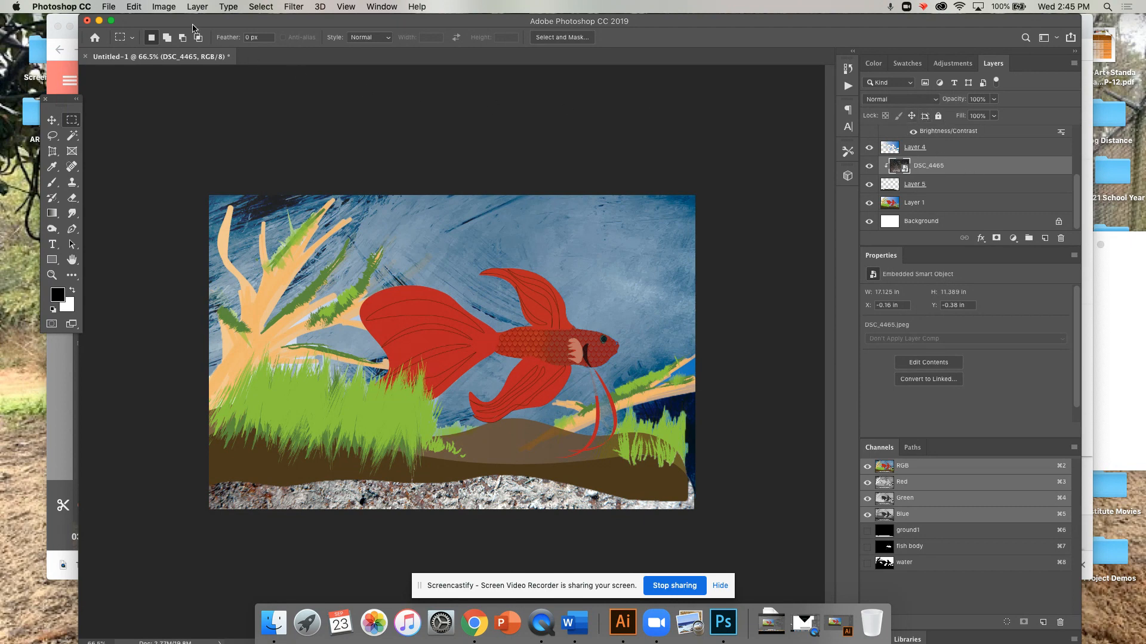
Adjust the DSC_4465 texture's Levels to input shadows 38 and midtones 1.7, and set its blend mode to Multiply
left_click(163, 7)
mouse_move(206, 40)
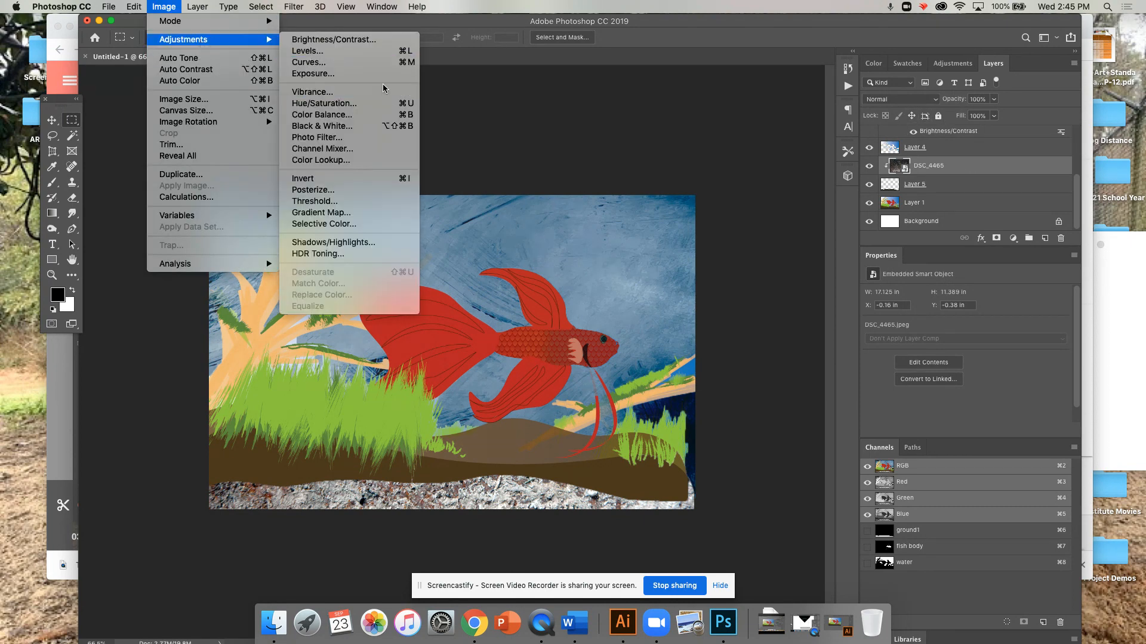
left_click(387, 52)
left_click_drag(551, 203, 498, 203)
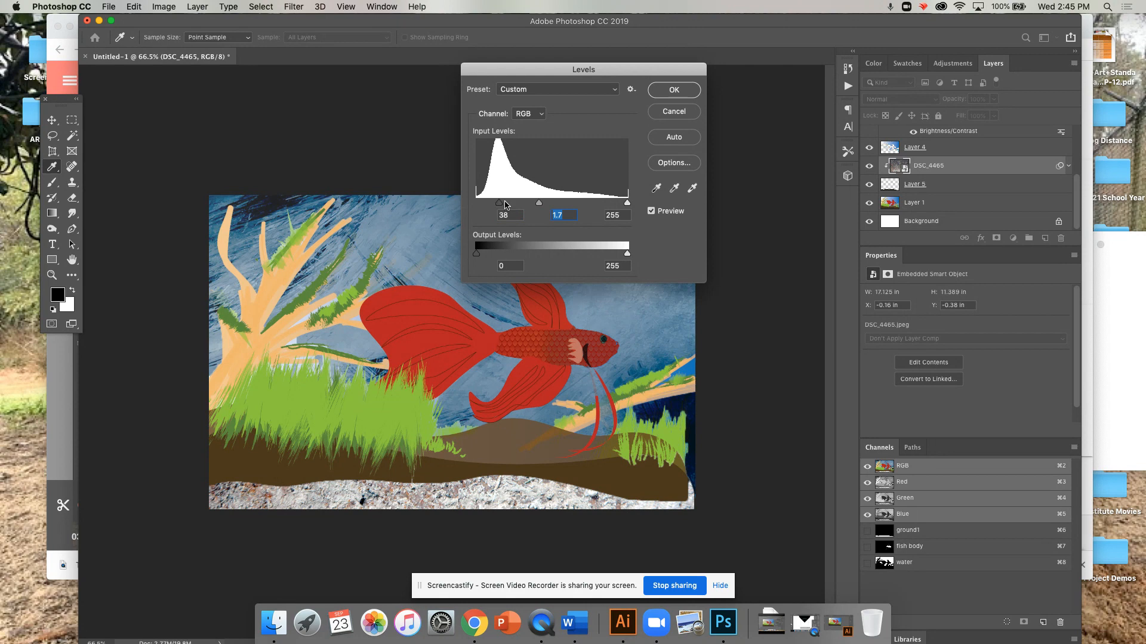
left_click(695, 95)
left_click(904, 99)
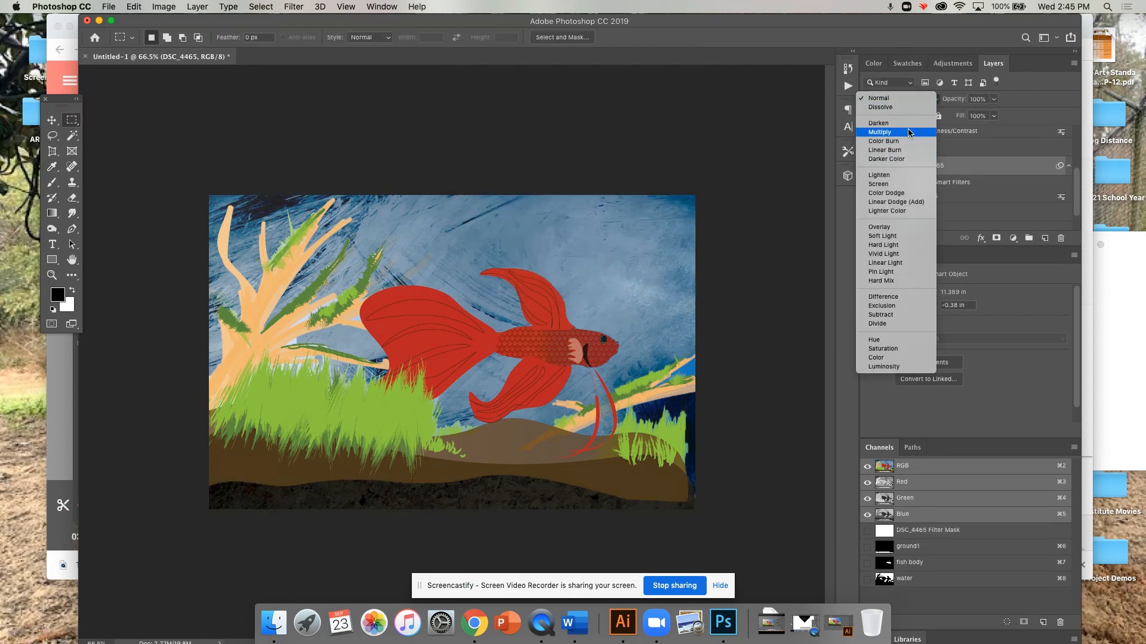
left_click(910, 133)
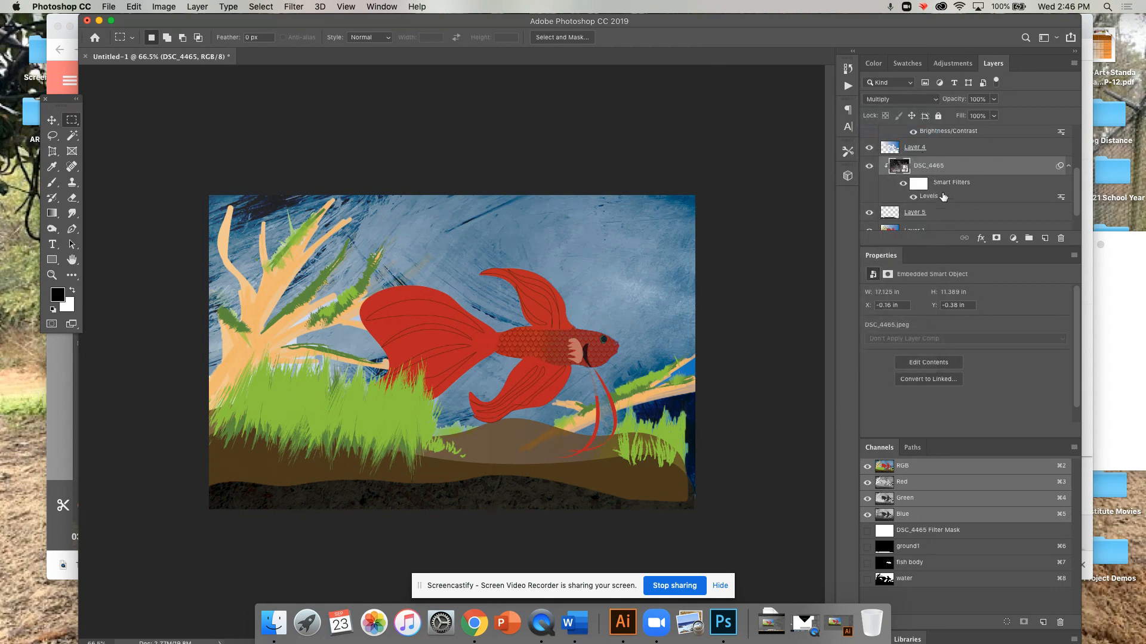
Delete the rm28-brushpaint-poy-257_2 texture layer above Layer 4
scroll(1078, 153, "up", 5)
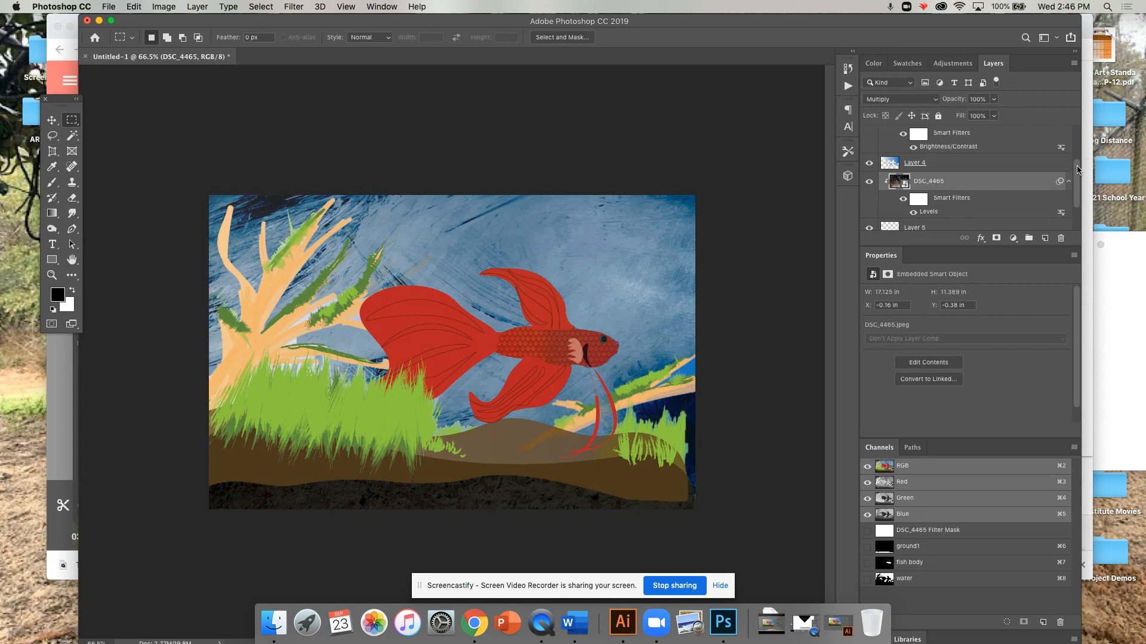
left_click(894, 156)
left_click(1060, 239)
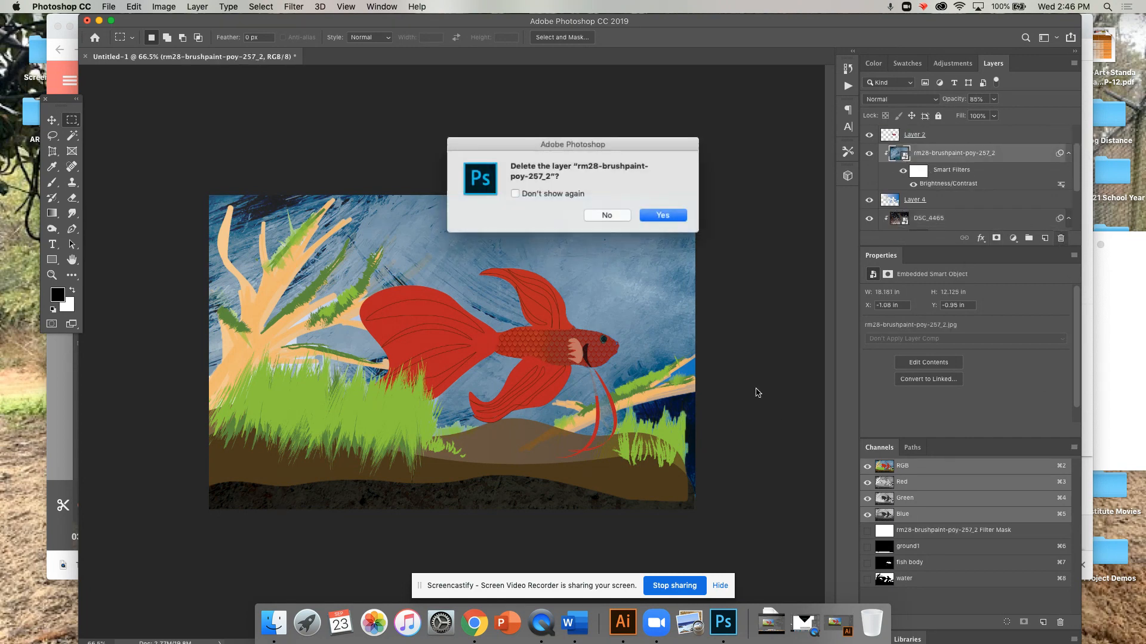
left_click(673, 216)
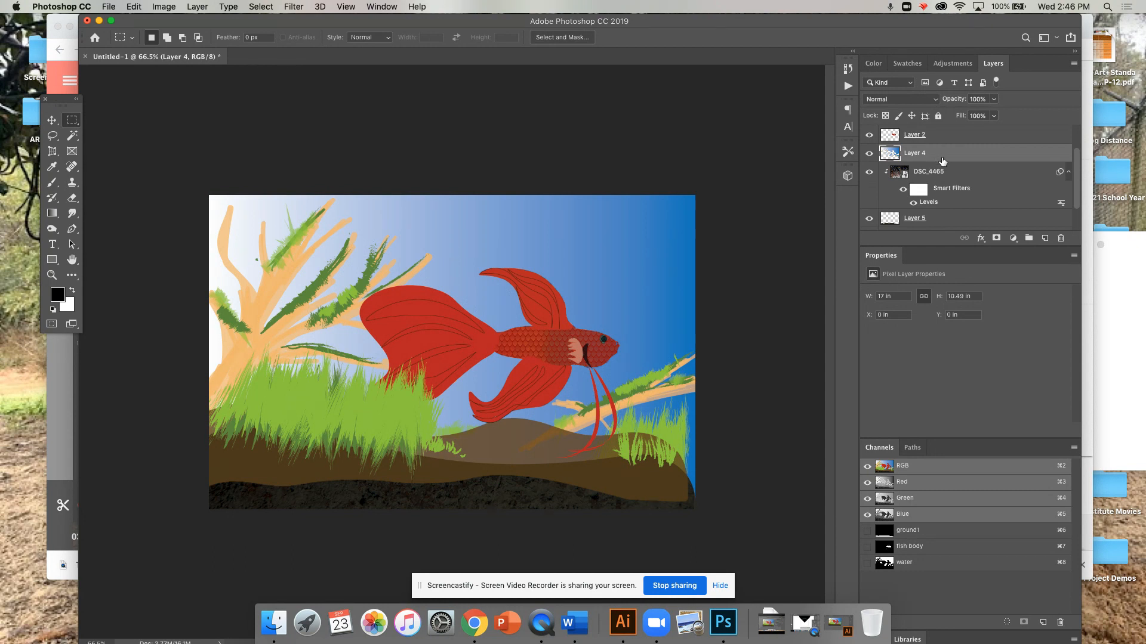
left_click(108, 7)
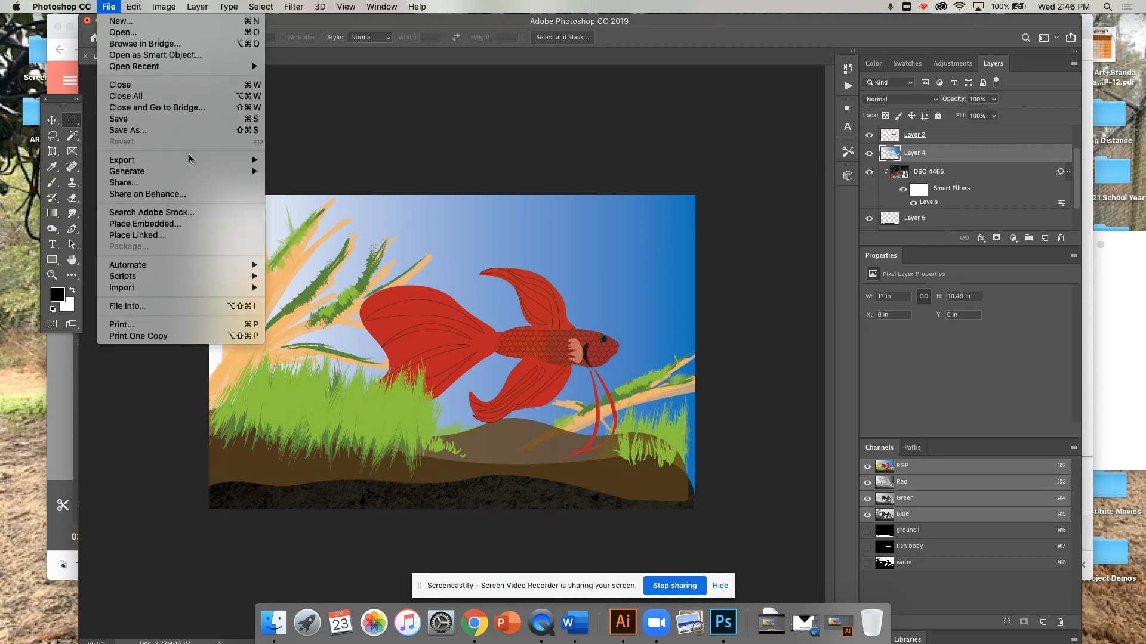
left_click(211, 224)
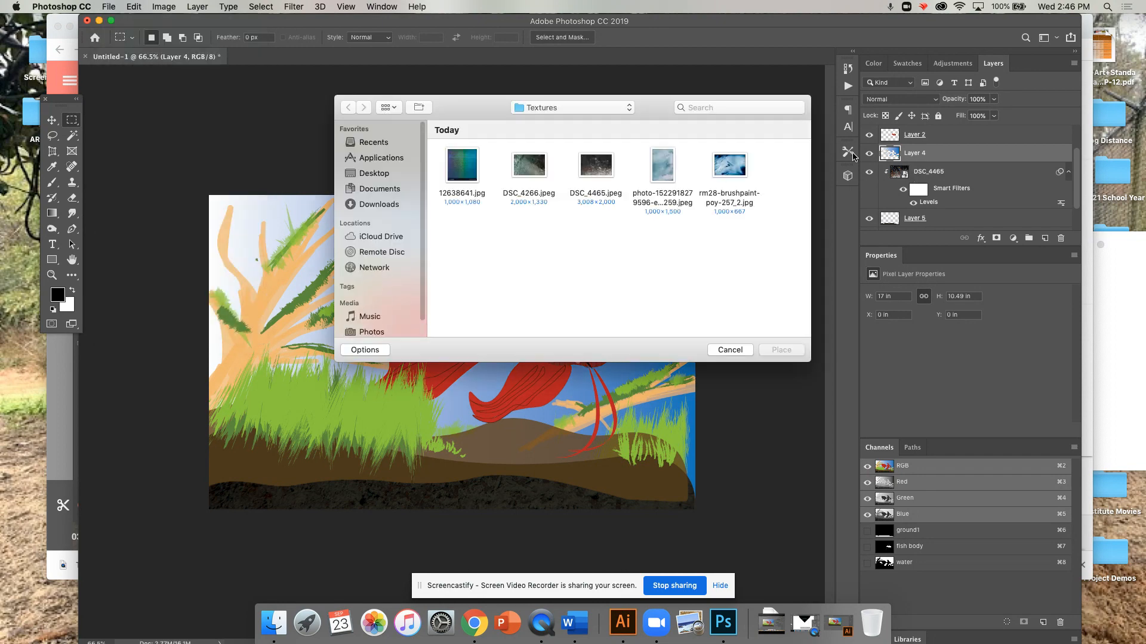
left_click(659, 167)
left_click(782, 349)
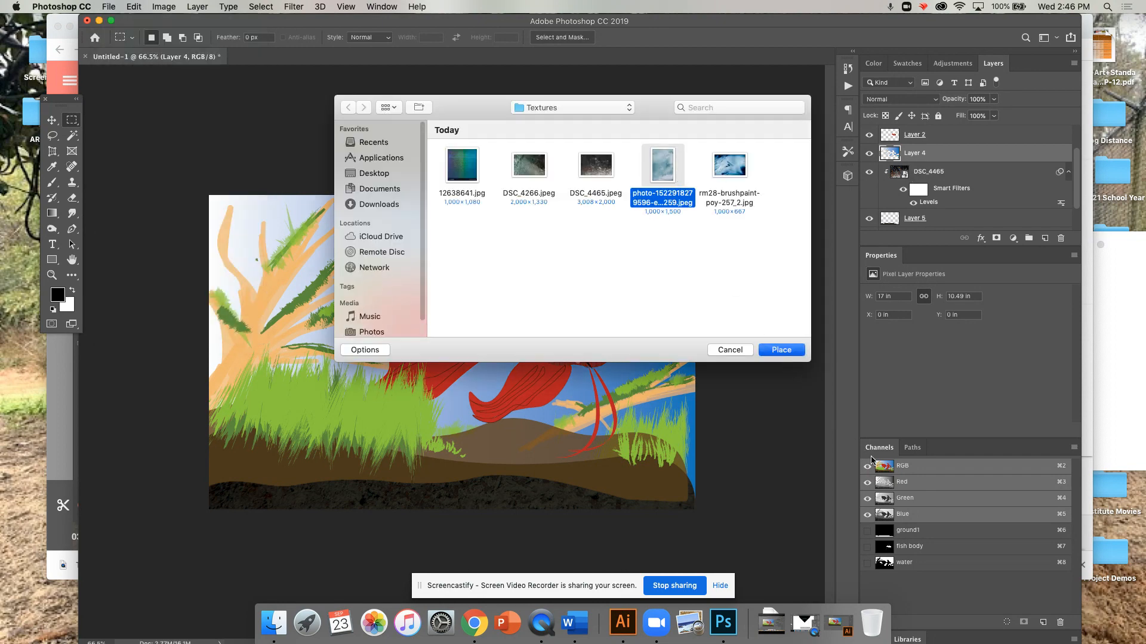
Rotate the placed water texture to about -89° and scale it to about 82% by 86% to cover the water area
left_click_drag(443, 242, 293, 199)
left_click_drag(411, 472, 658, 403)
left_click_drag(478, 144, 146, 182)
left_click_drag(535, 514, 539, 493)
left_click_drag(449, 429, 463, 379)
left_click_drag(544, 440, 635, 565)
left_click_drag(427, 548, 447, 472)
left_click_drag(647, 320, 686, 327)
left_click_drag(679, 475, 712, 487)
left_click_drag(213, 317, 204, 317)
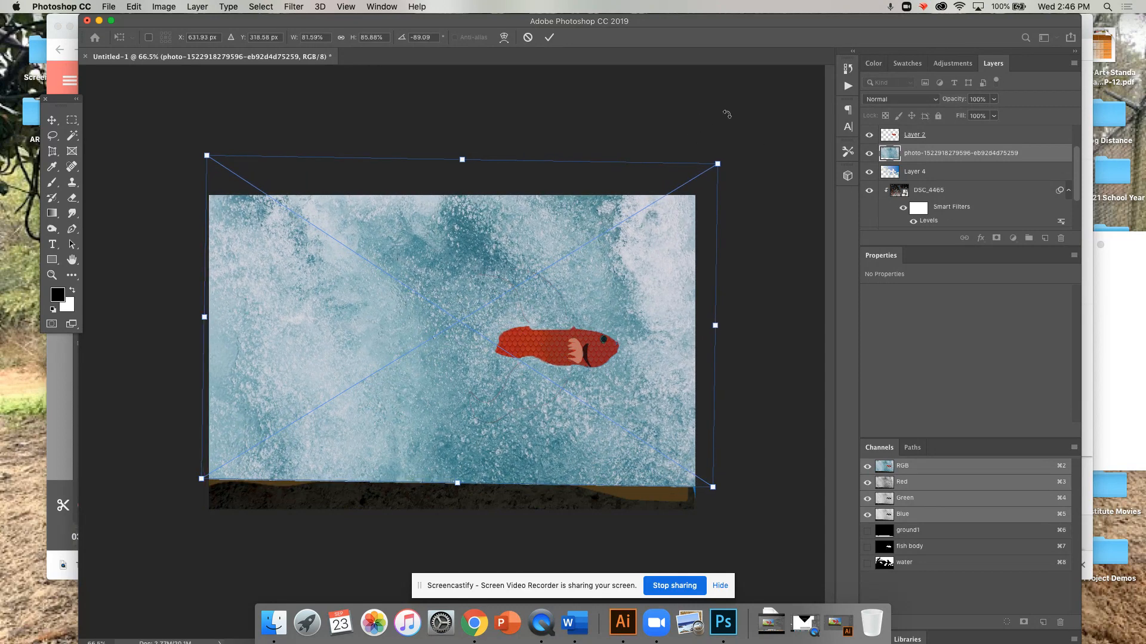
key("Return")
key("w")
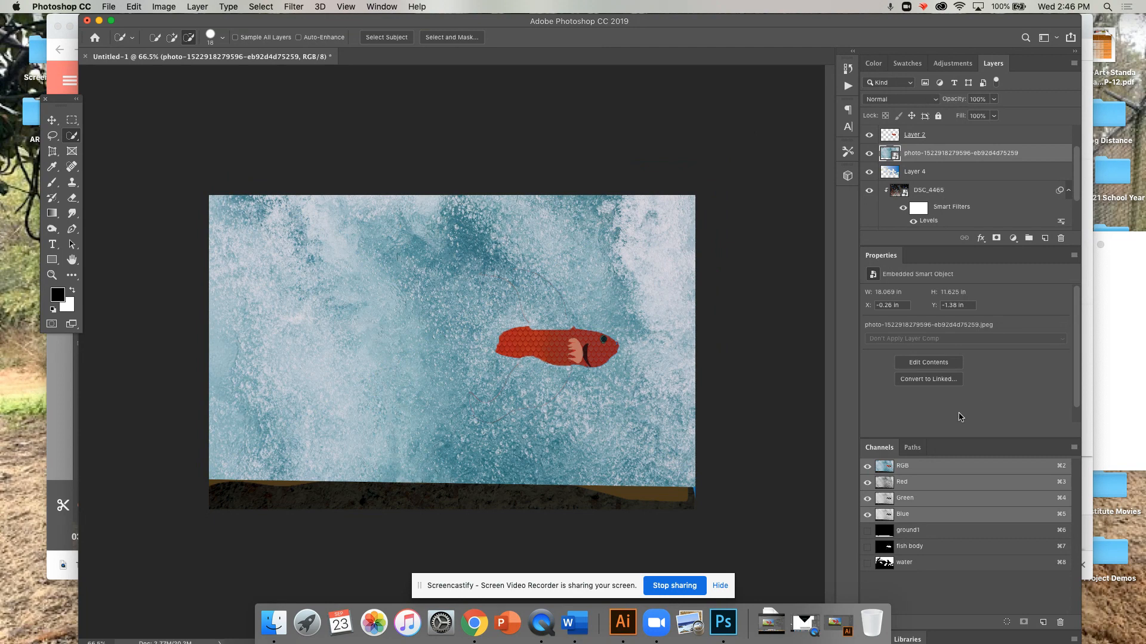
left_click(137, 8)
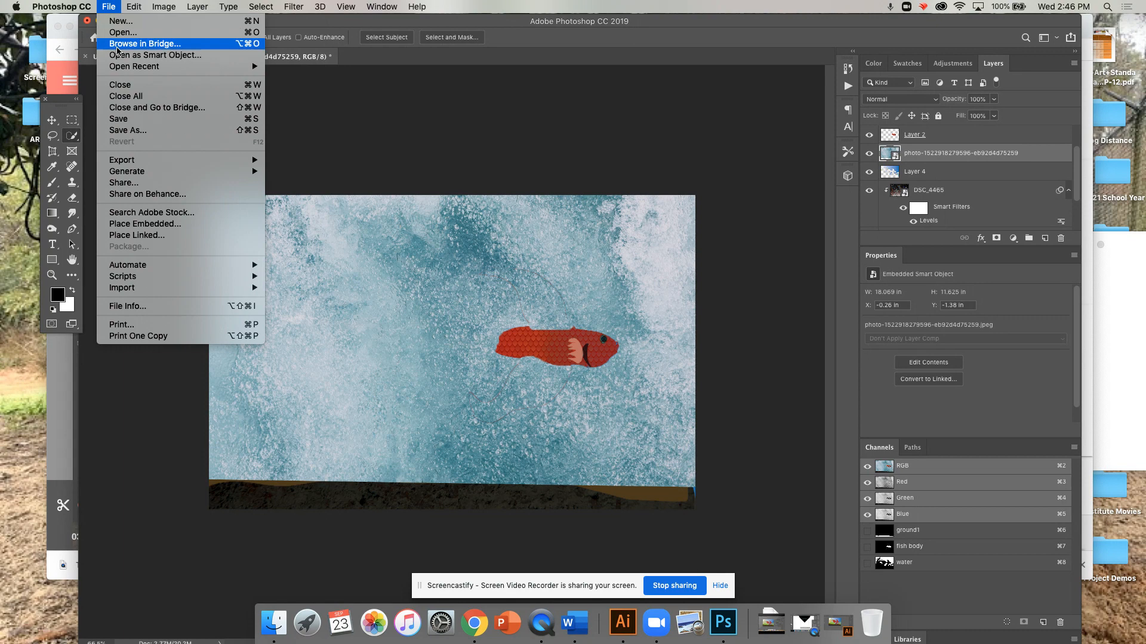
left_click(203, 226)
left_click(733, 352)
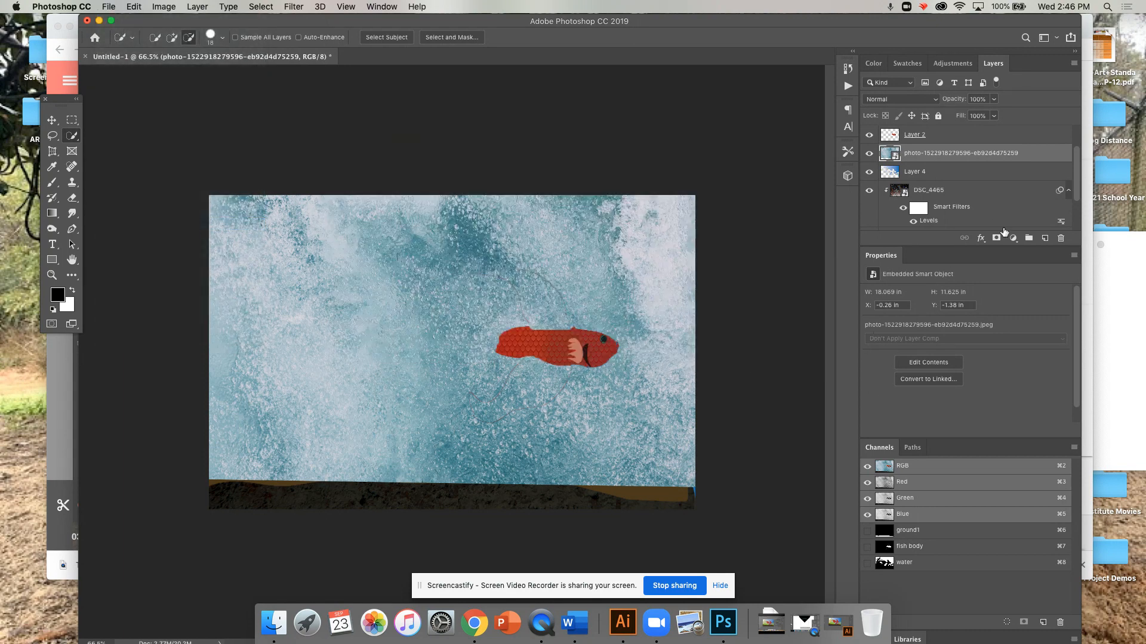
Clip the water photo texture to Layer 4 with a clipping mask, comparing the image with and without it
right_click(995, 153)
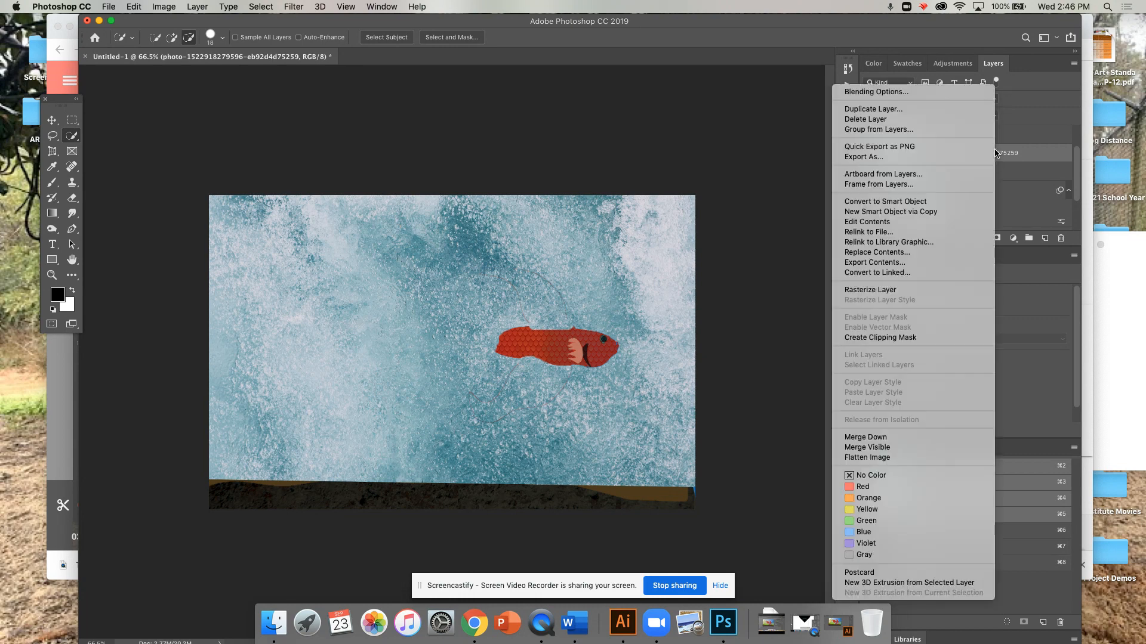
left_click(921, 337)
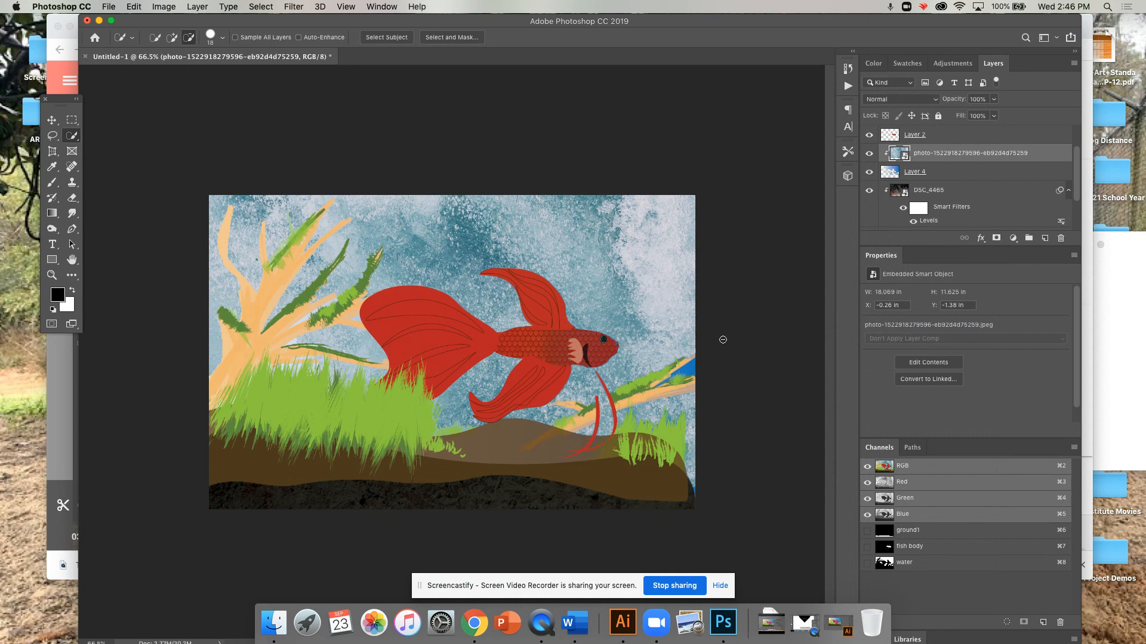
key("super+z")
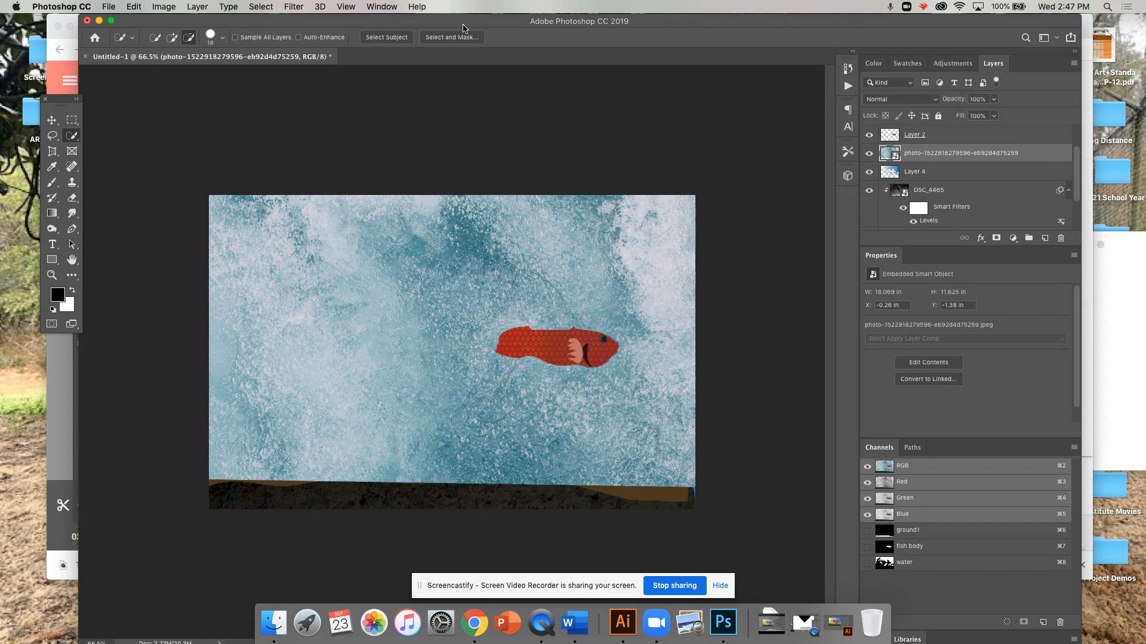
key("super+shift+z")
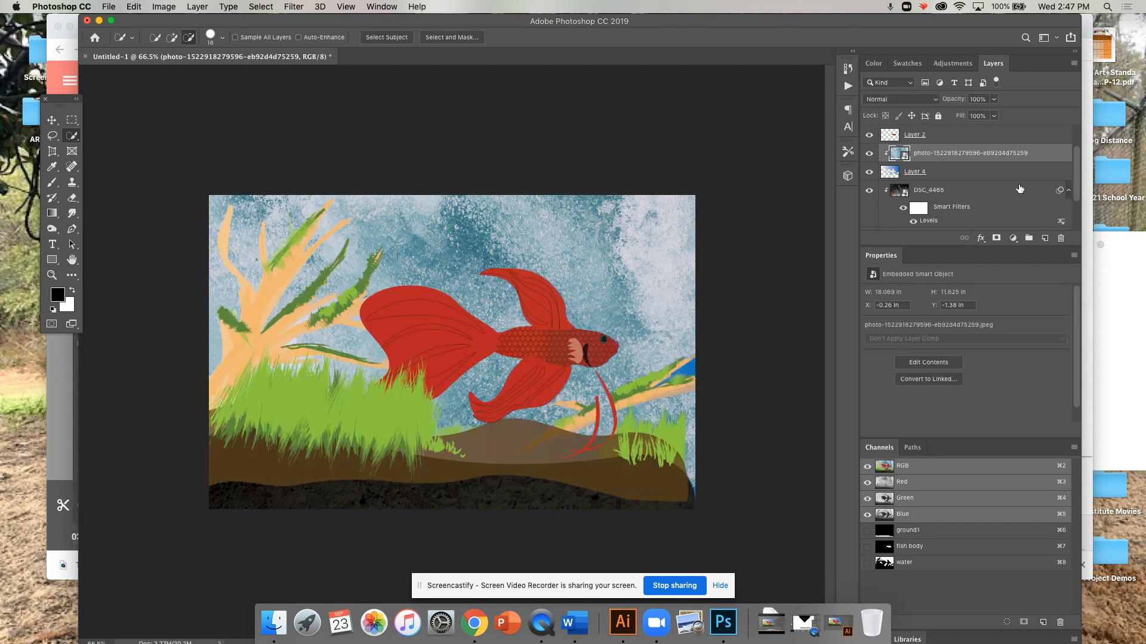
Reduce the water photo texture's fill to 42%, keeping its blend mode at Normal
left_click(935, 100)
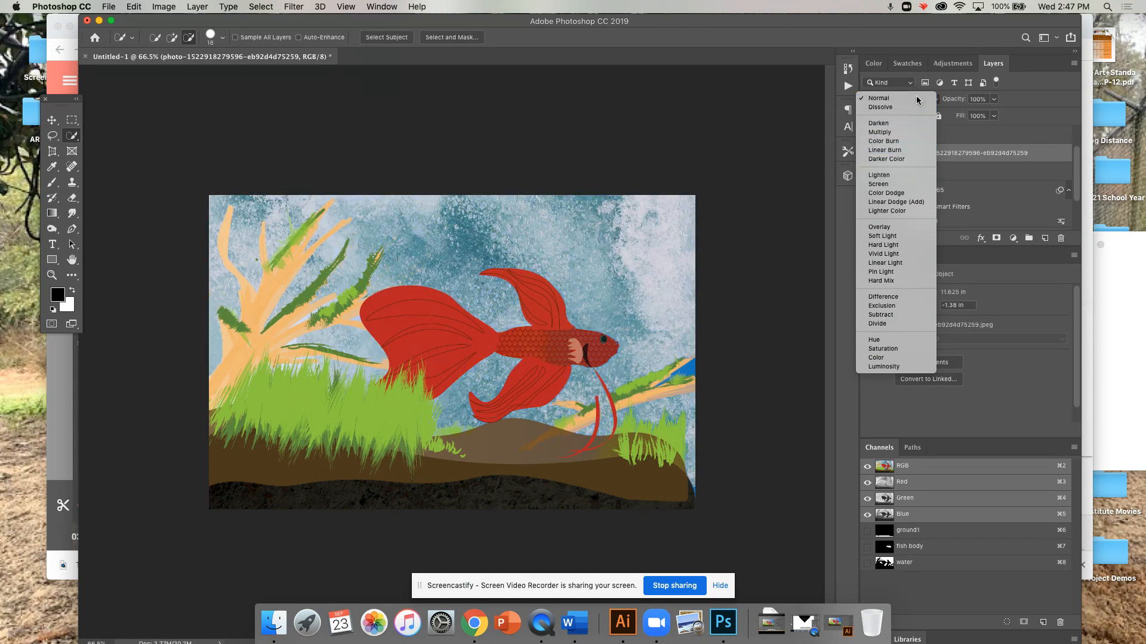
left_click(917, 100)
left_click(994, 117)
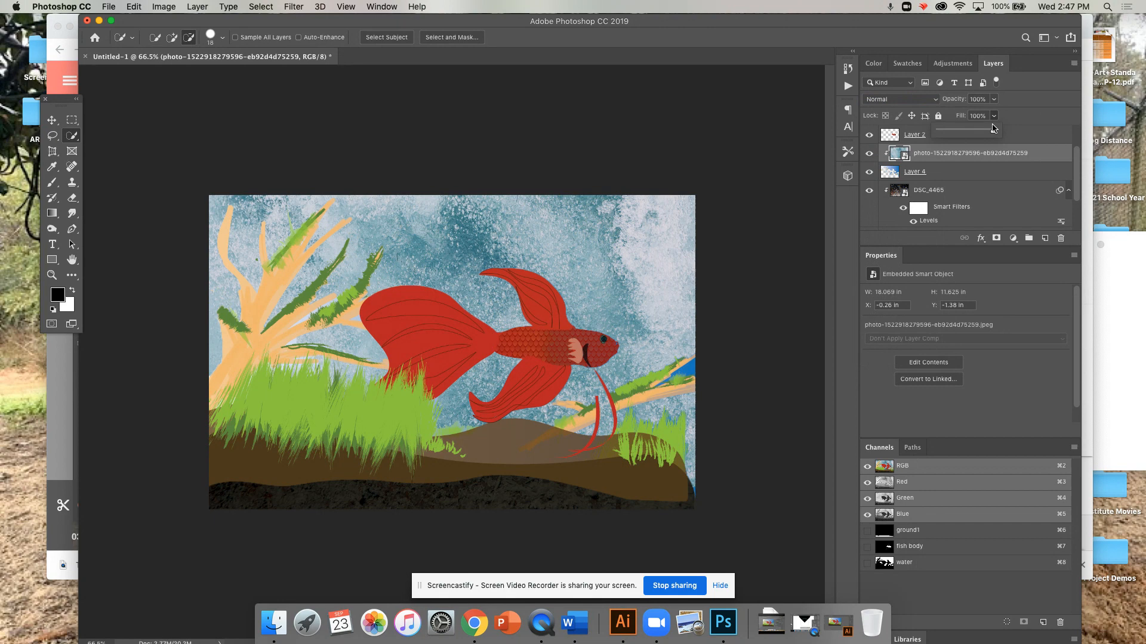
left_click_drag(993, 139, 967, 135)
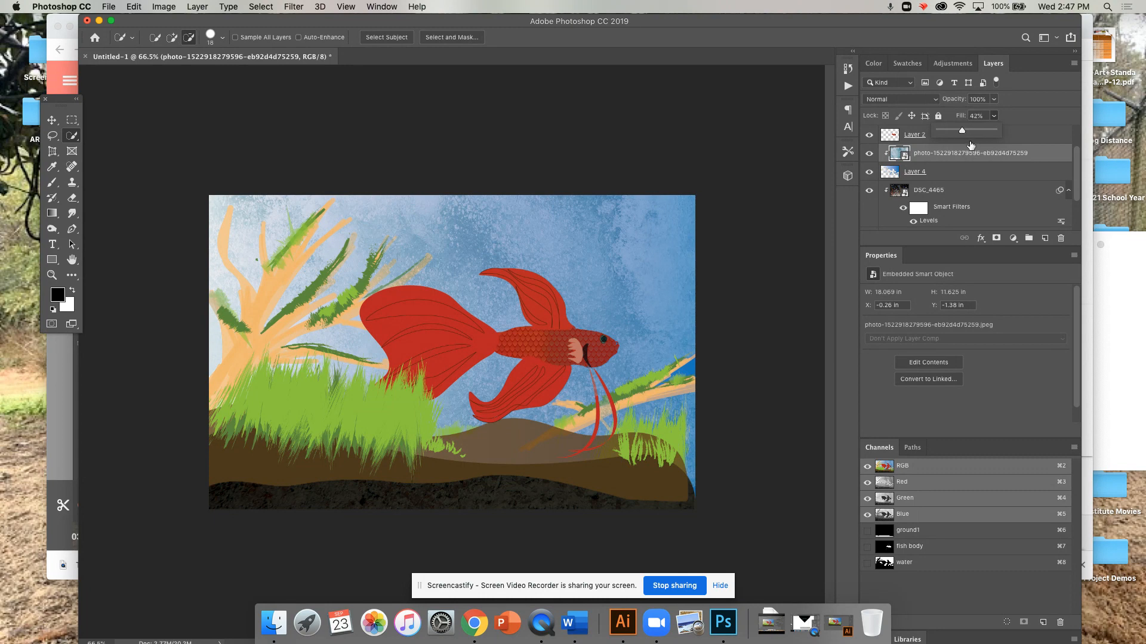